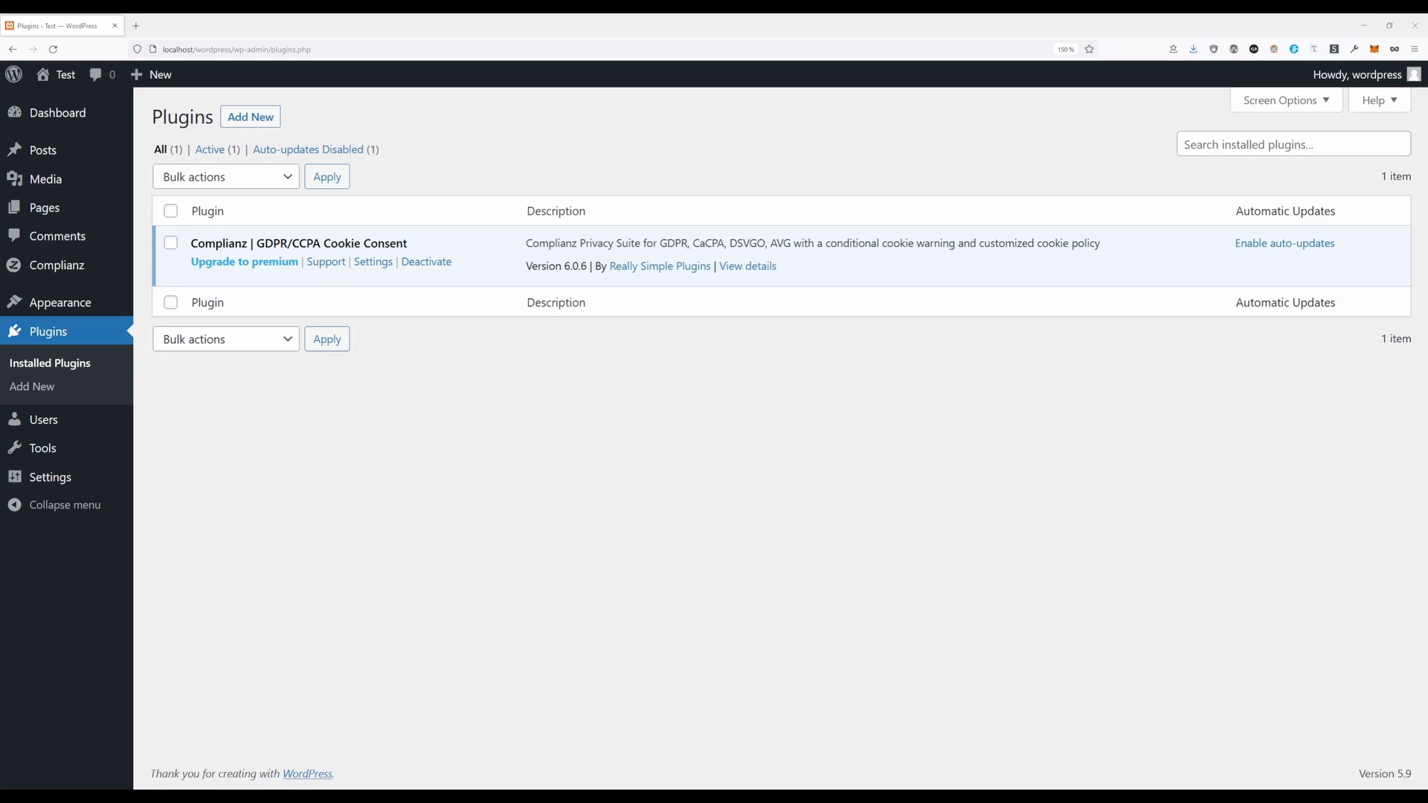
Step: Open the Complianz setup wizard on its Visitors page
mouse_move(56, 265)
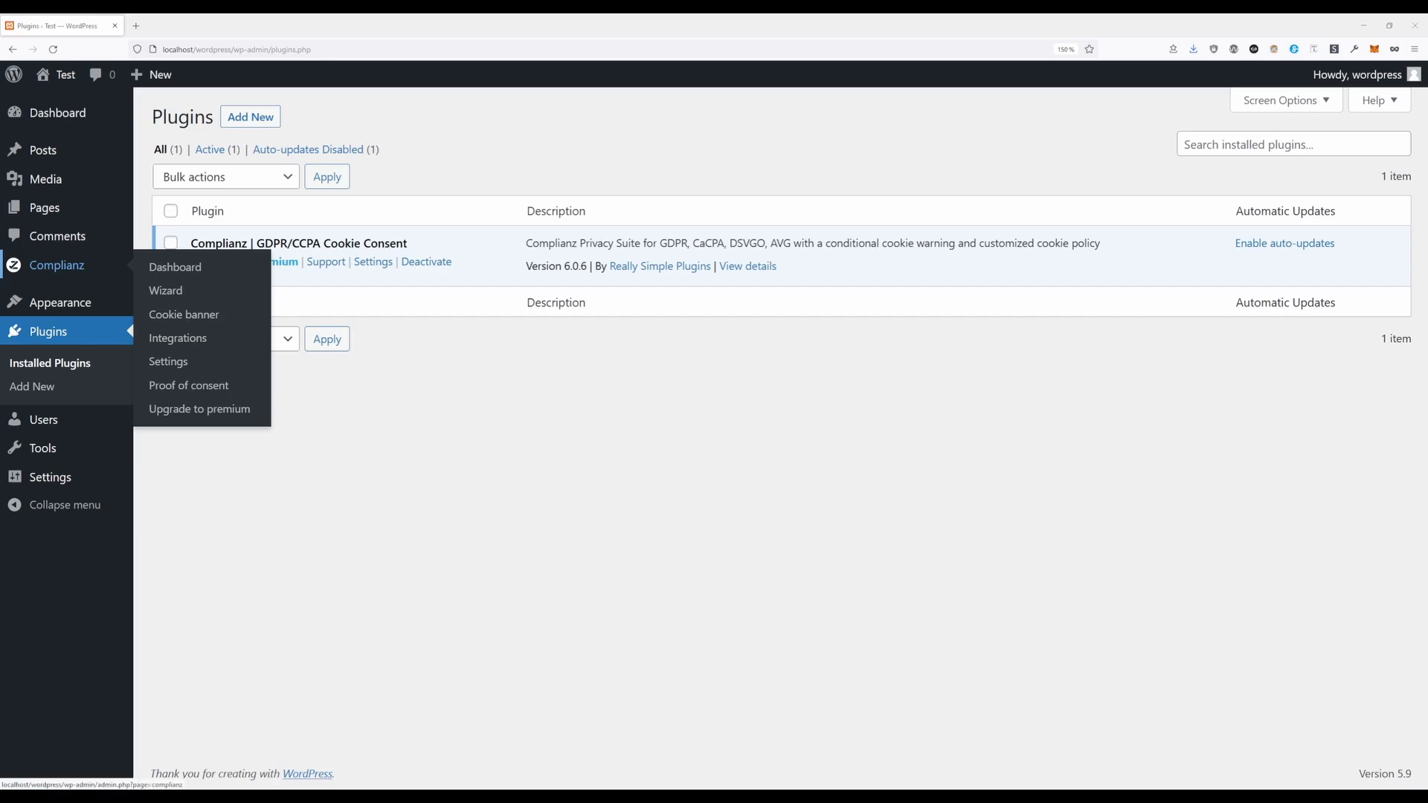
left_click(171, 292)
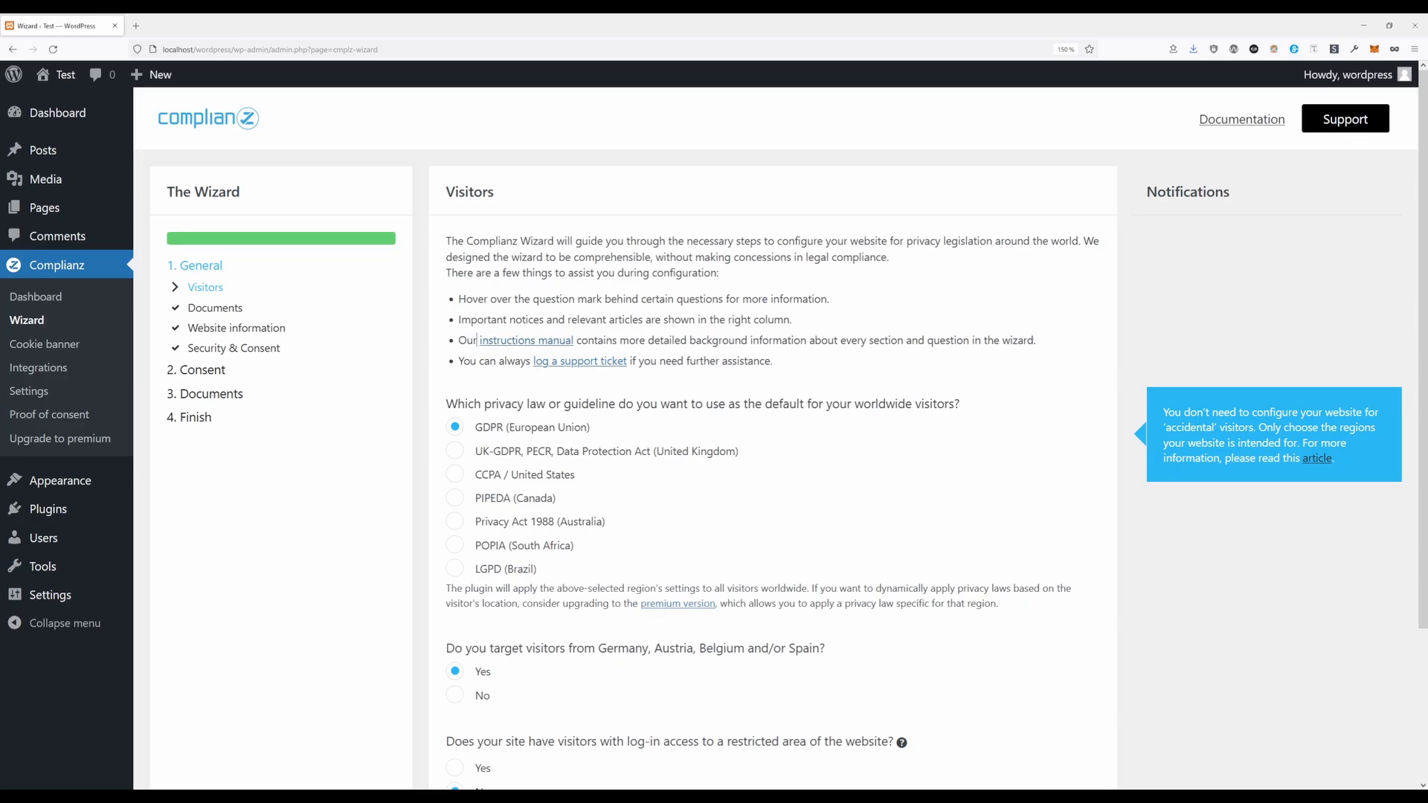
left_click_drag(477, 340, 577, 340)
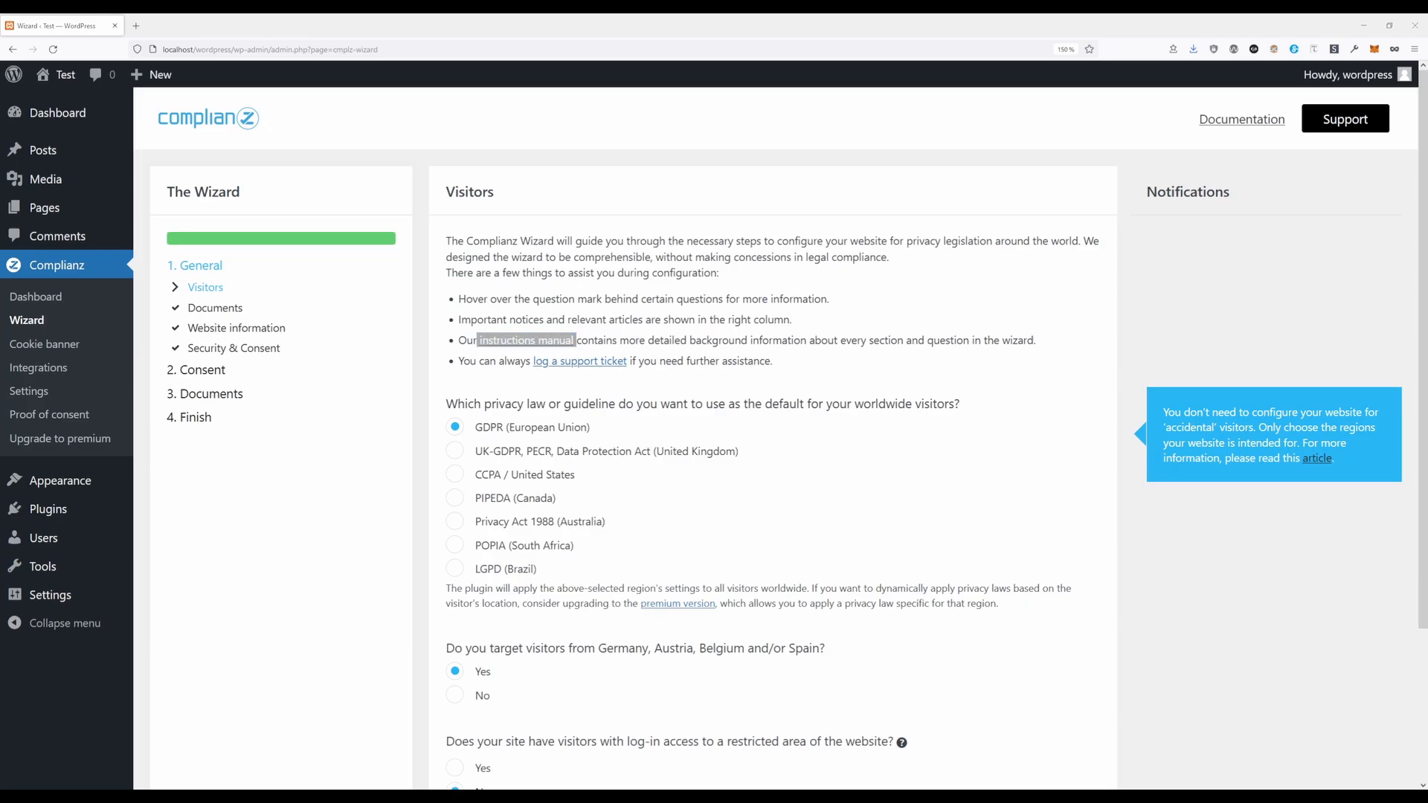
left_click(717, 404)
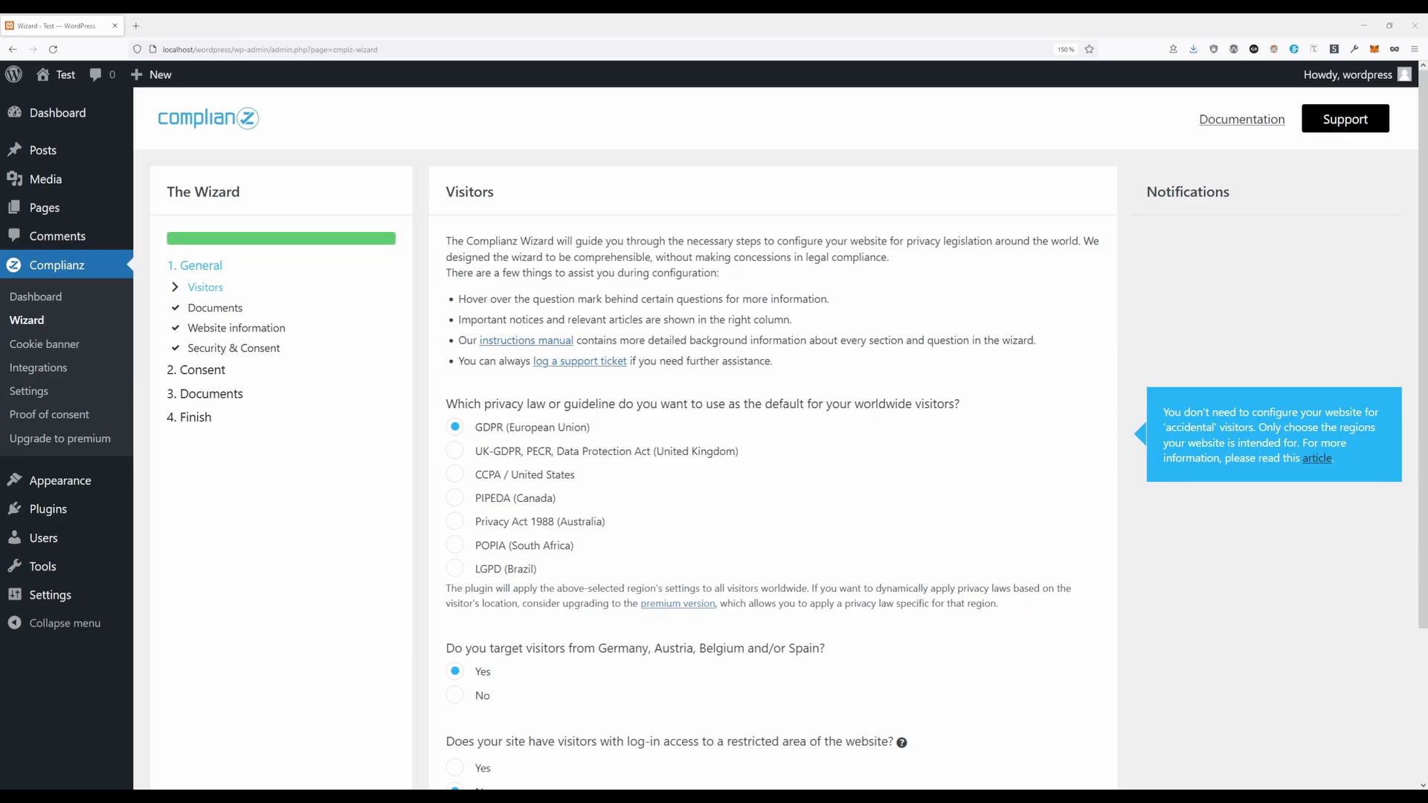
left_click(456, 453)
left_click(456, 477)
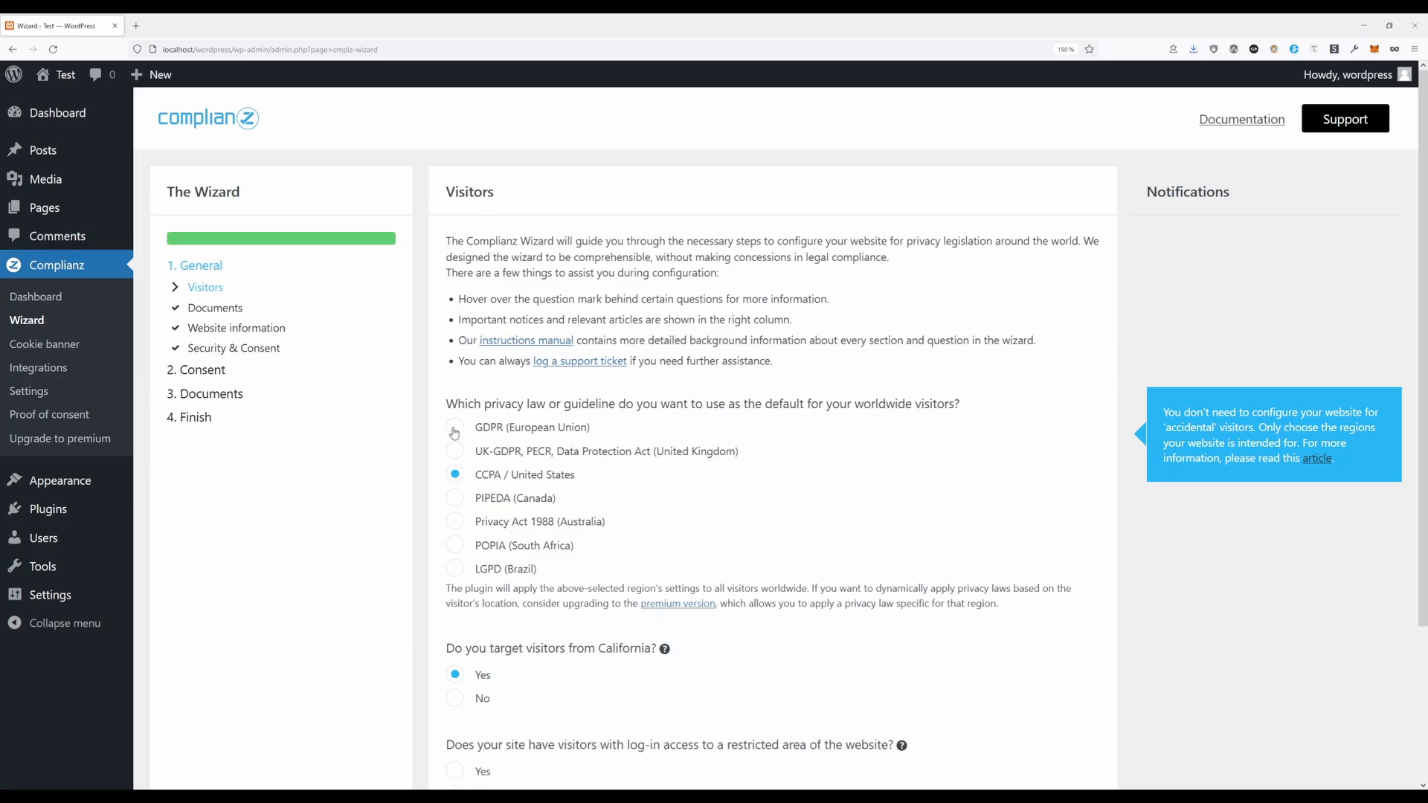
left_click(453, 429)
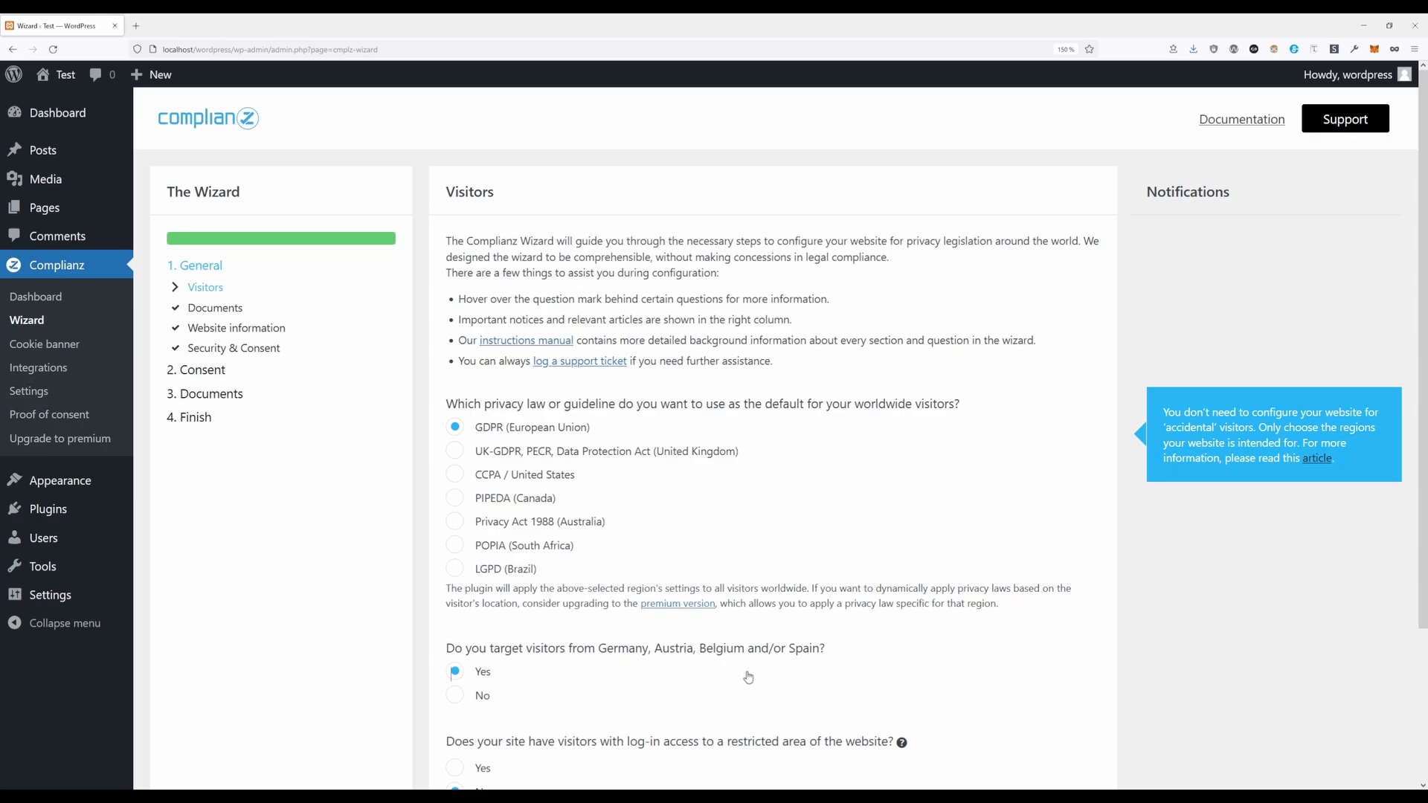
Step: Save the wizard's Visitors, Documents, Website information and Security & Consent pages with their existing answers
scroll(751, 679, "down", 3)
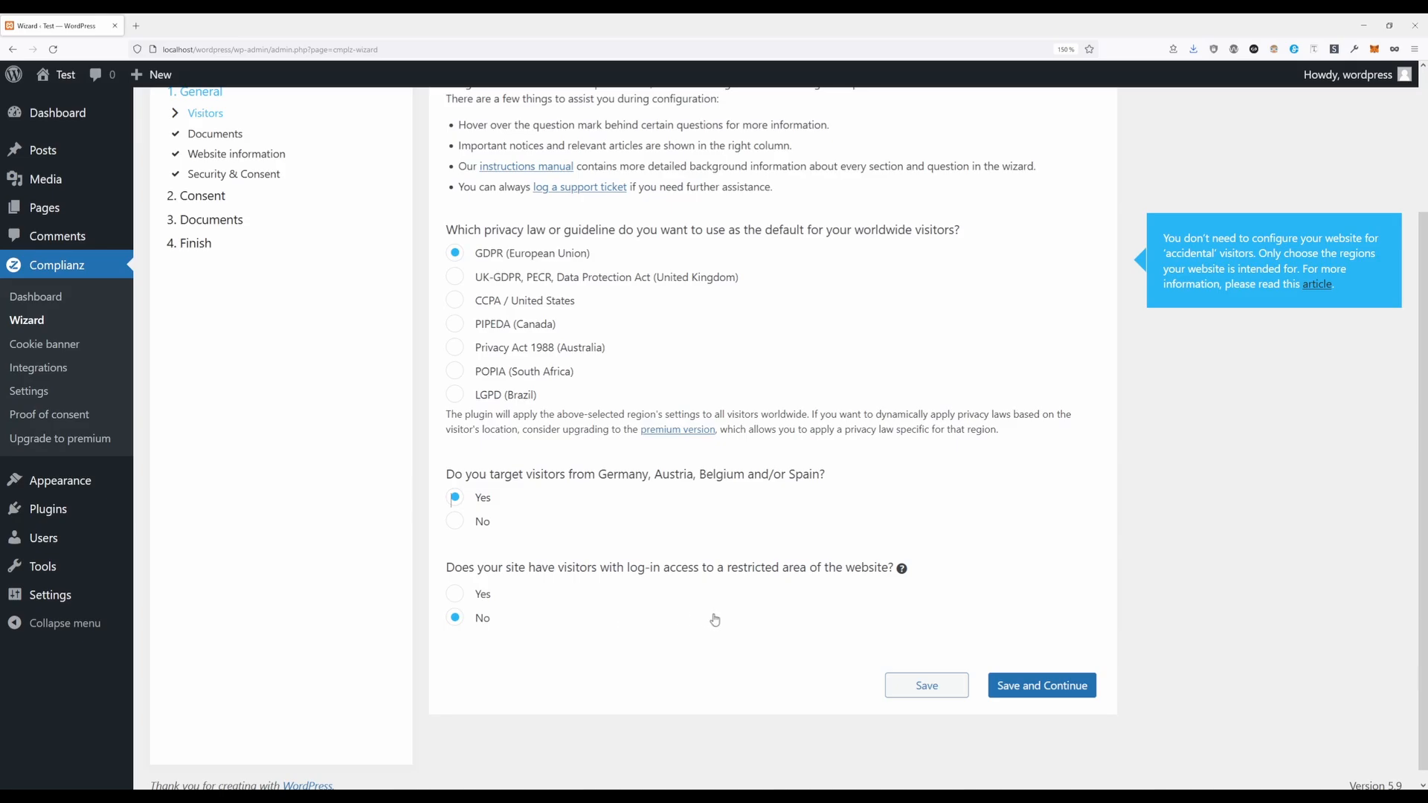
left_click(1053, 688)
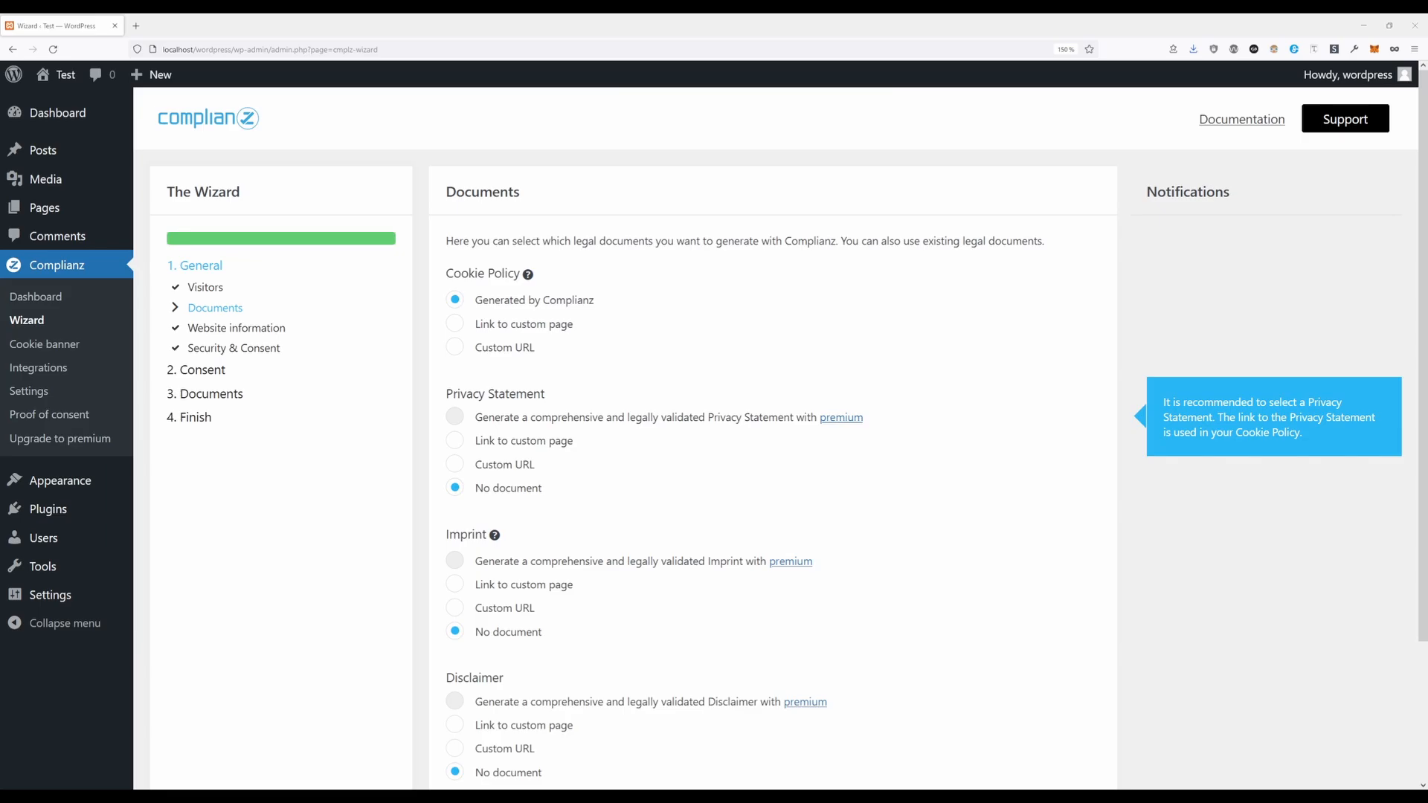
scroll(774, 439, "down", 1)
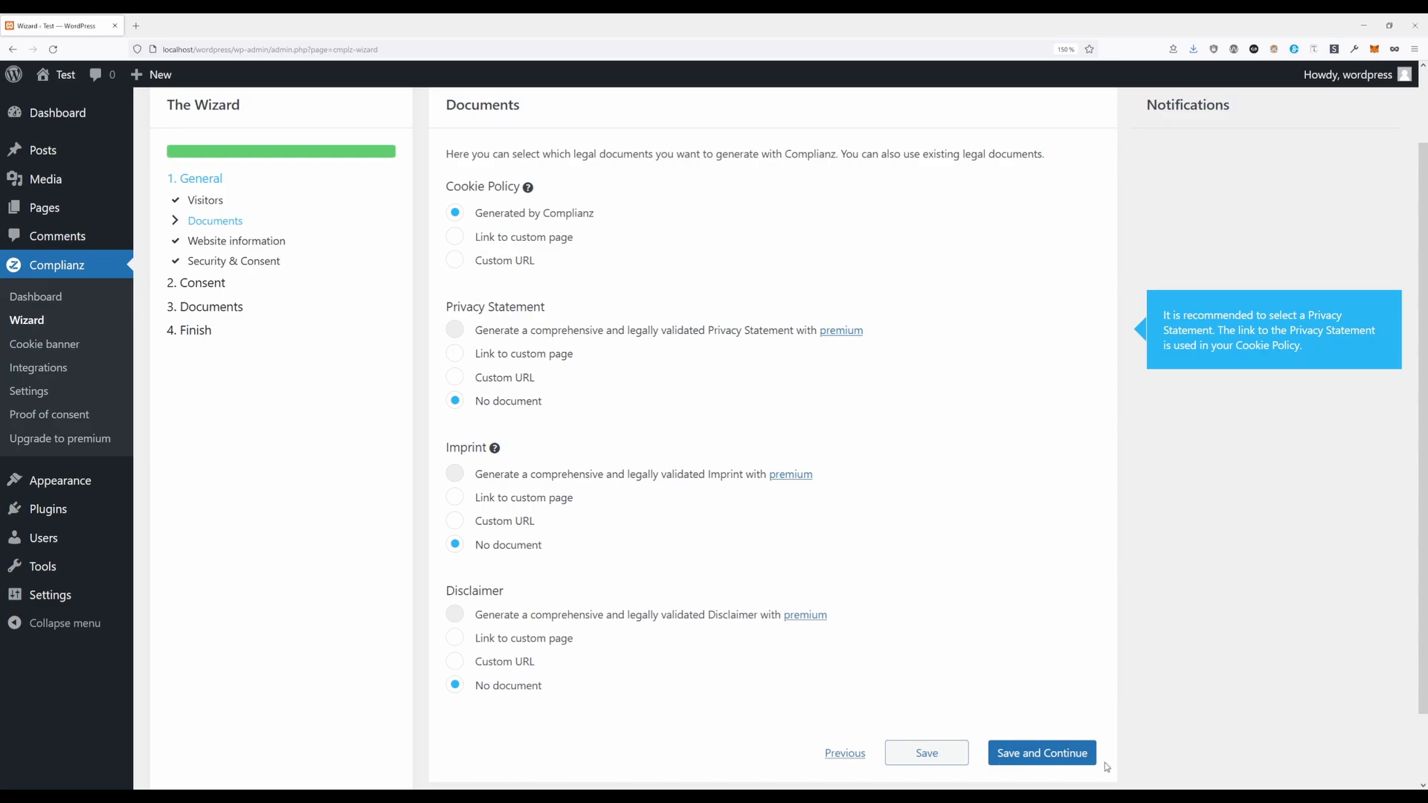
left_click(1061, 754)
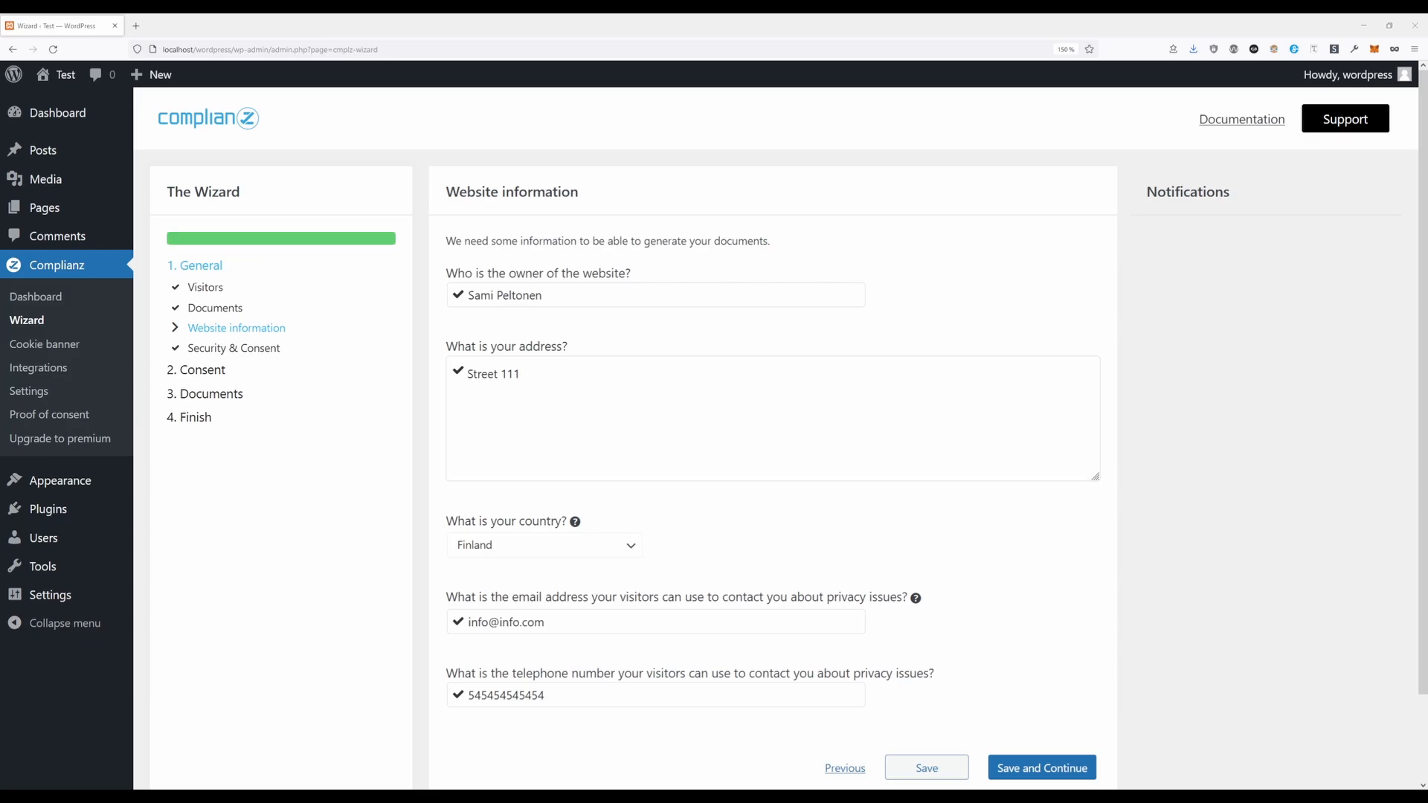
left_click(1053, 778)
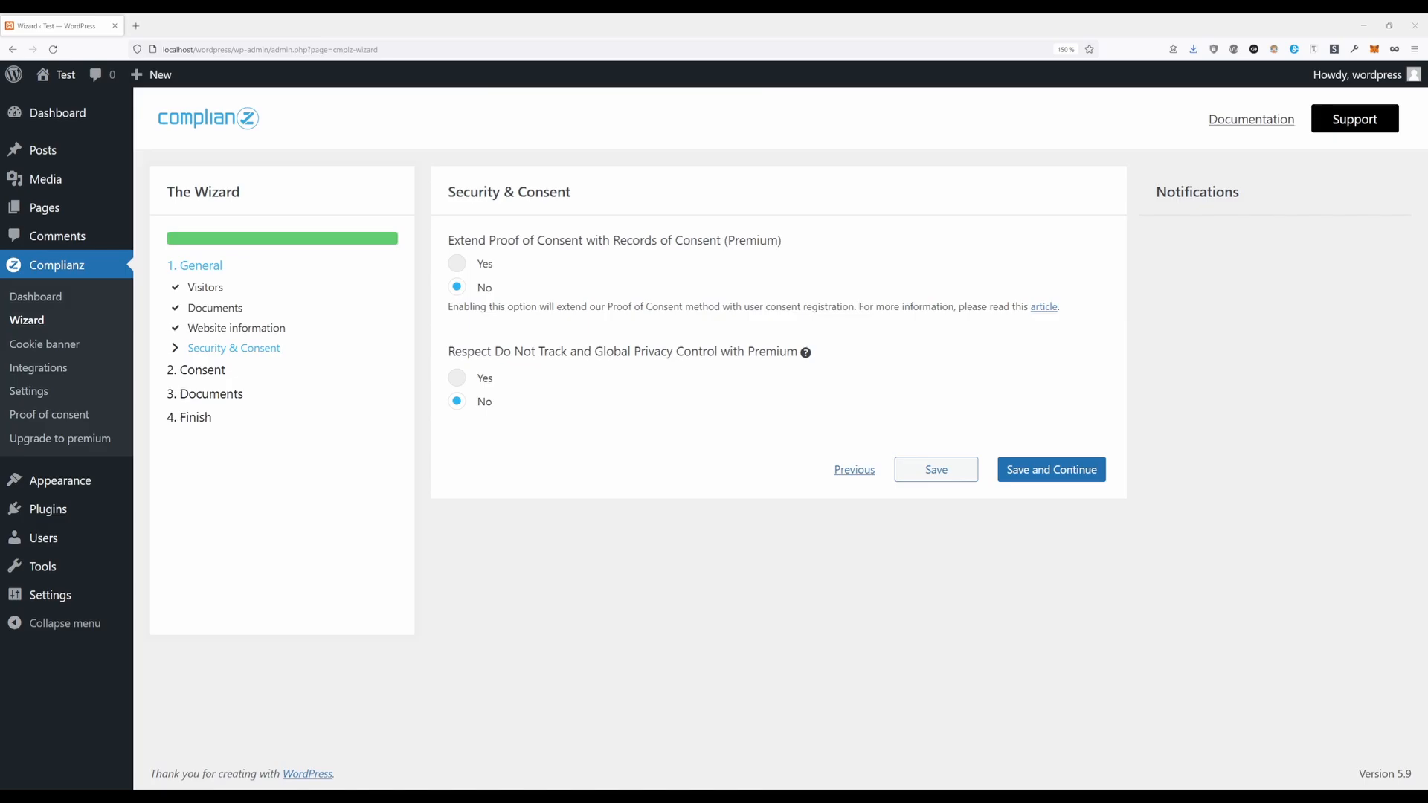
left_click(1064, 470)
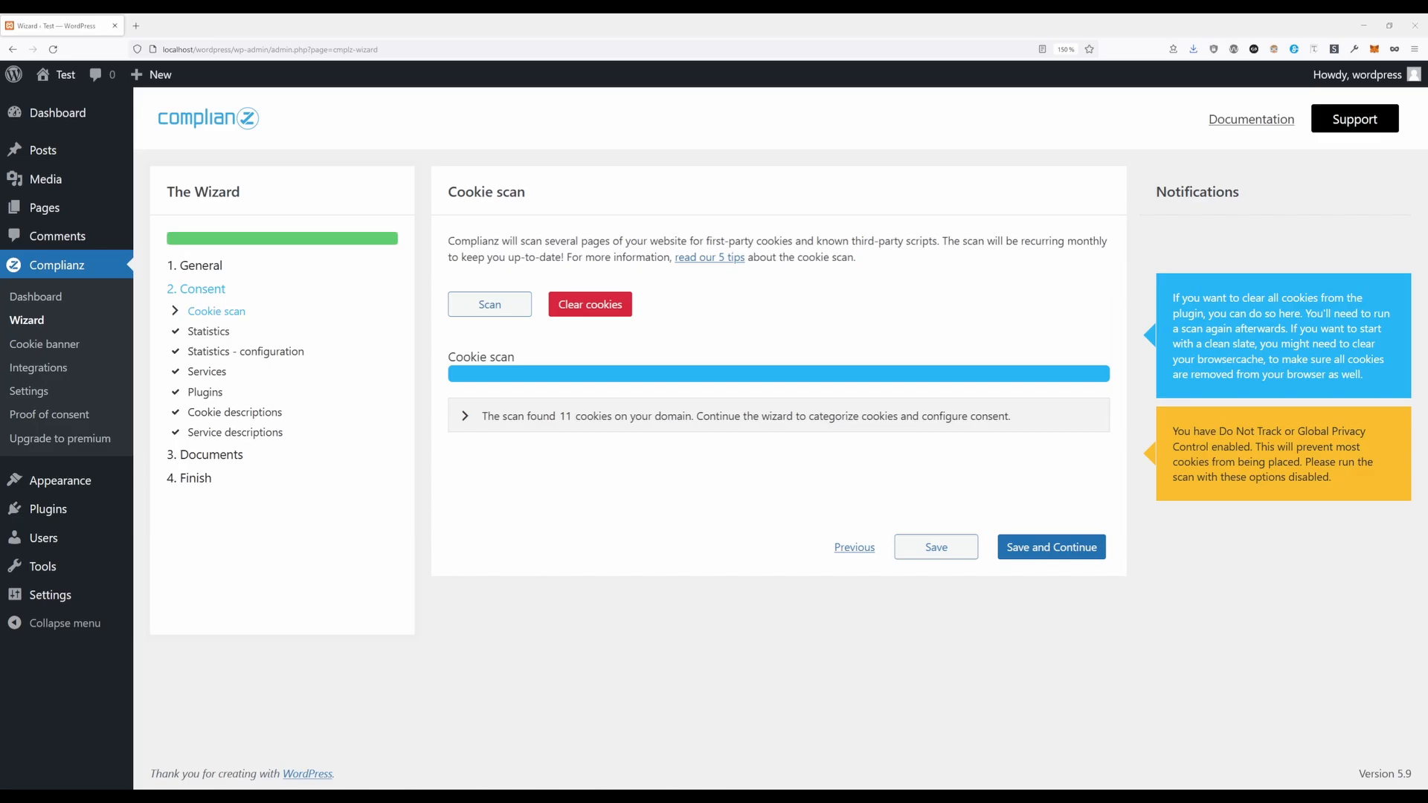
Step: Run the cookie scan with its list of found cookies expanded, and save the Cookie scan page
left_click(499, 310)
left_click(495, 414)
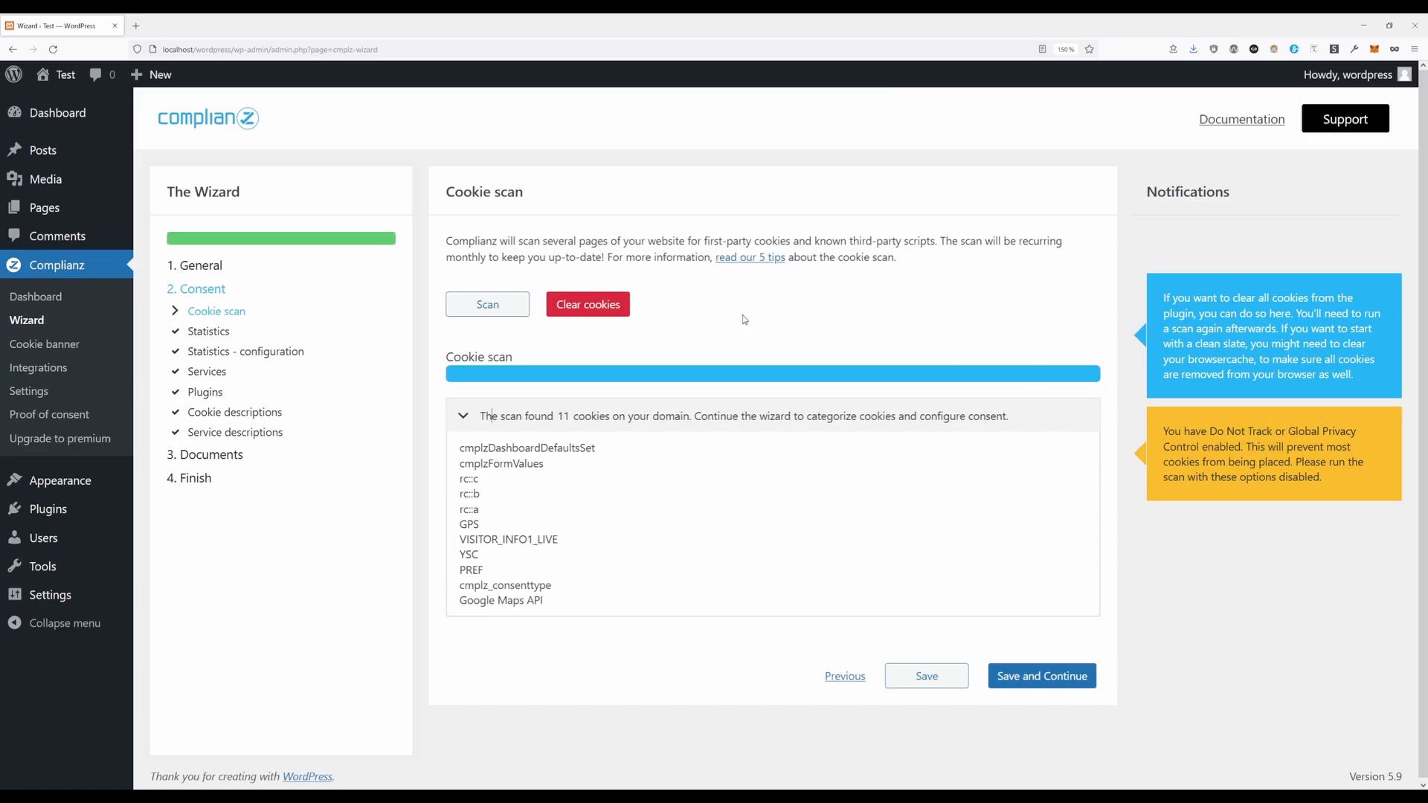
left_click(1062, 686)
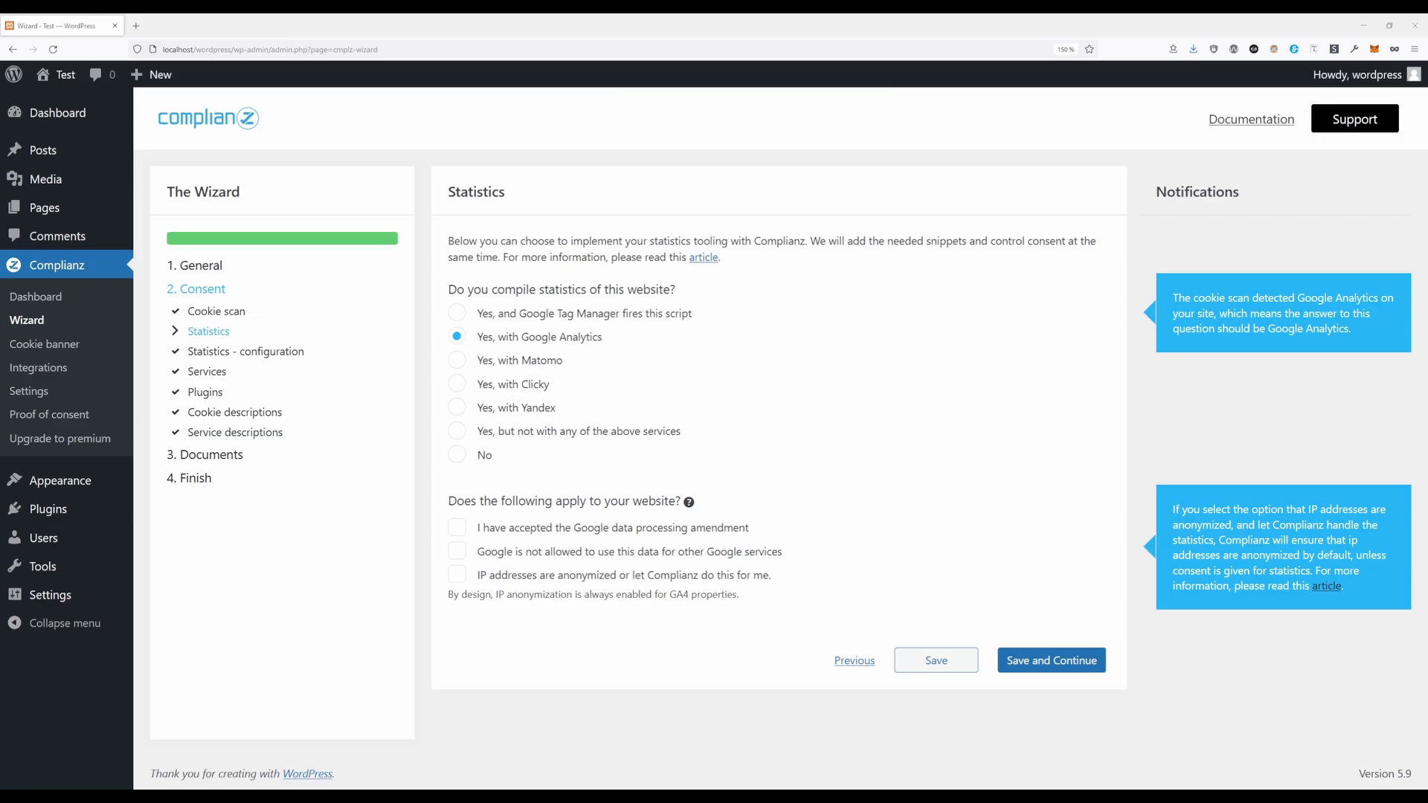
left_click(457, 360)
left_click(458, 384)
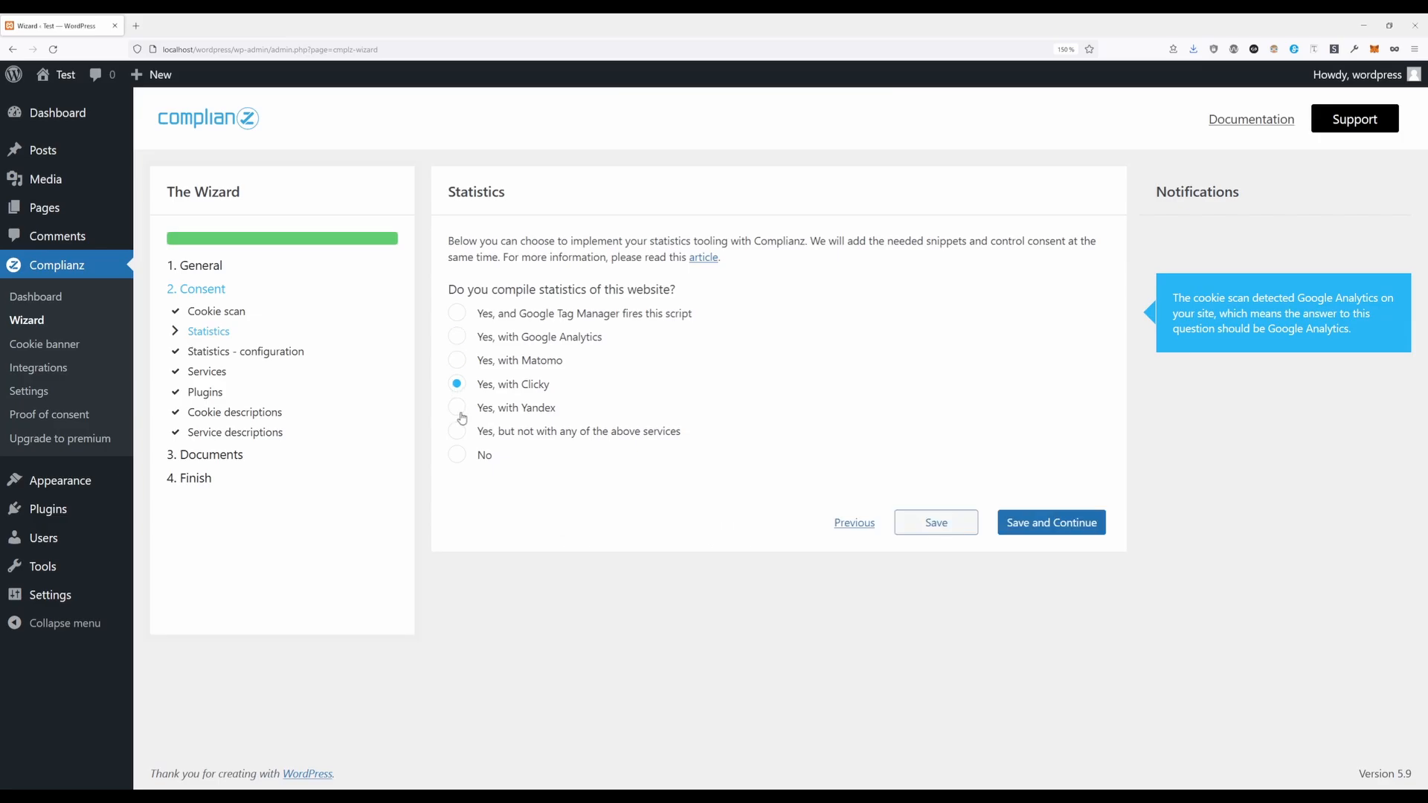
left_click(459, 409)
left_click(458, 338)
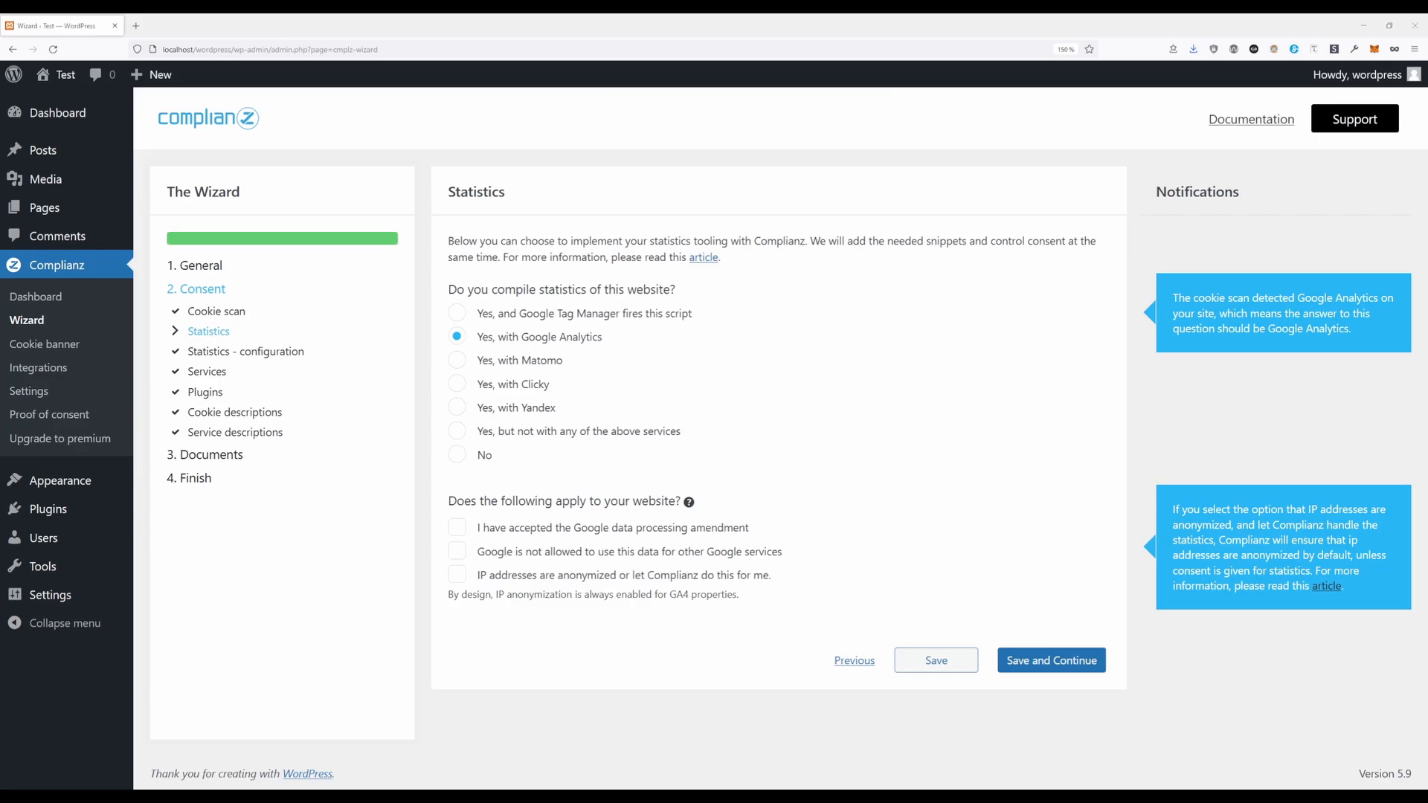
Step: Mark the Google data processing amendment as accepted and IP addresses as anonymized, and save the Statistics page
left_click(457, 528)
left_click(465, 581)
left_click(1071, 661)
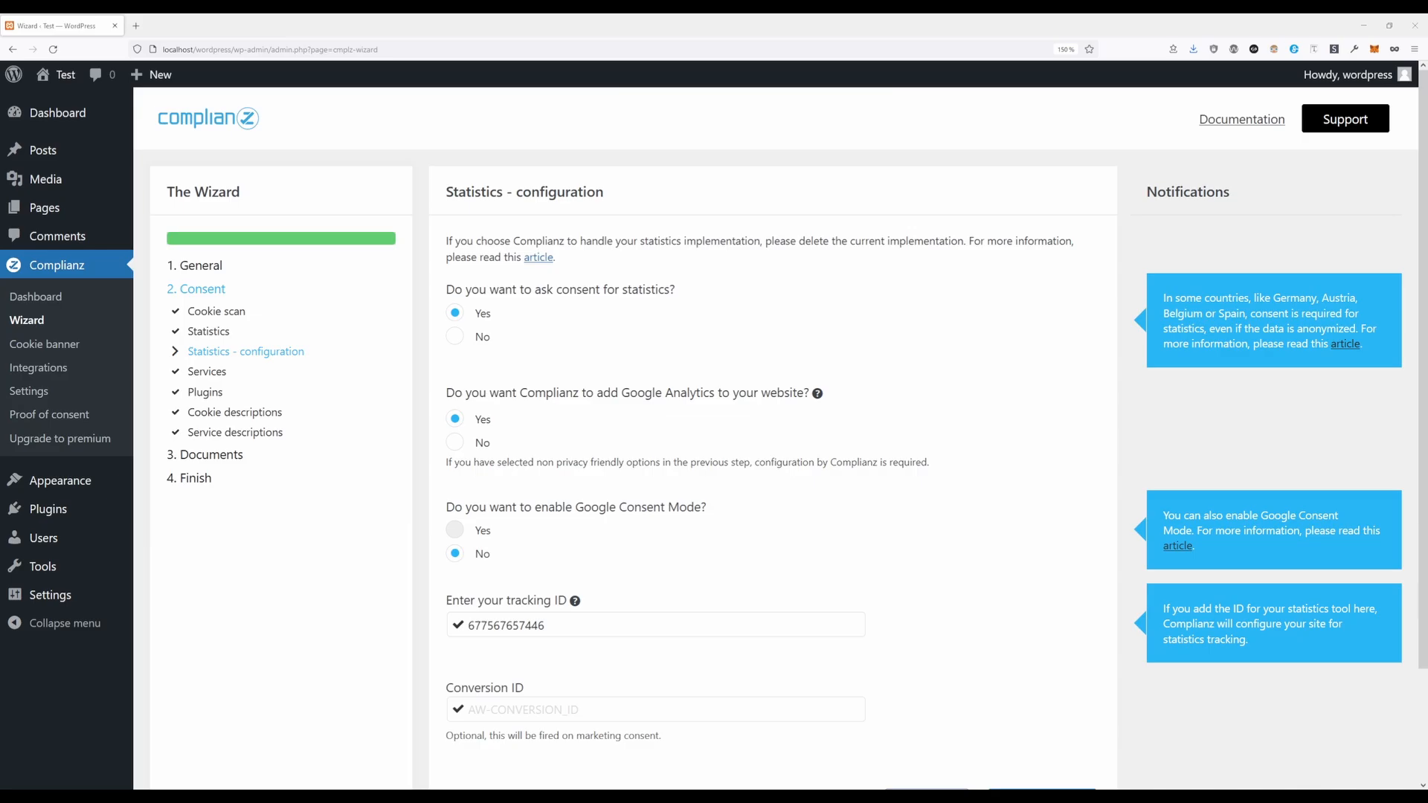
Step: Save the Statistics - configuration page with its existing consent, Google Analytics and tracking ID settings
double_click(472, 638)
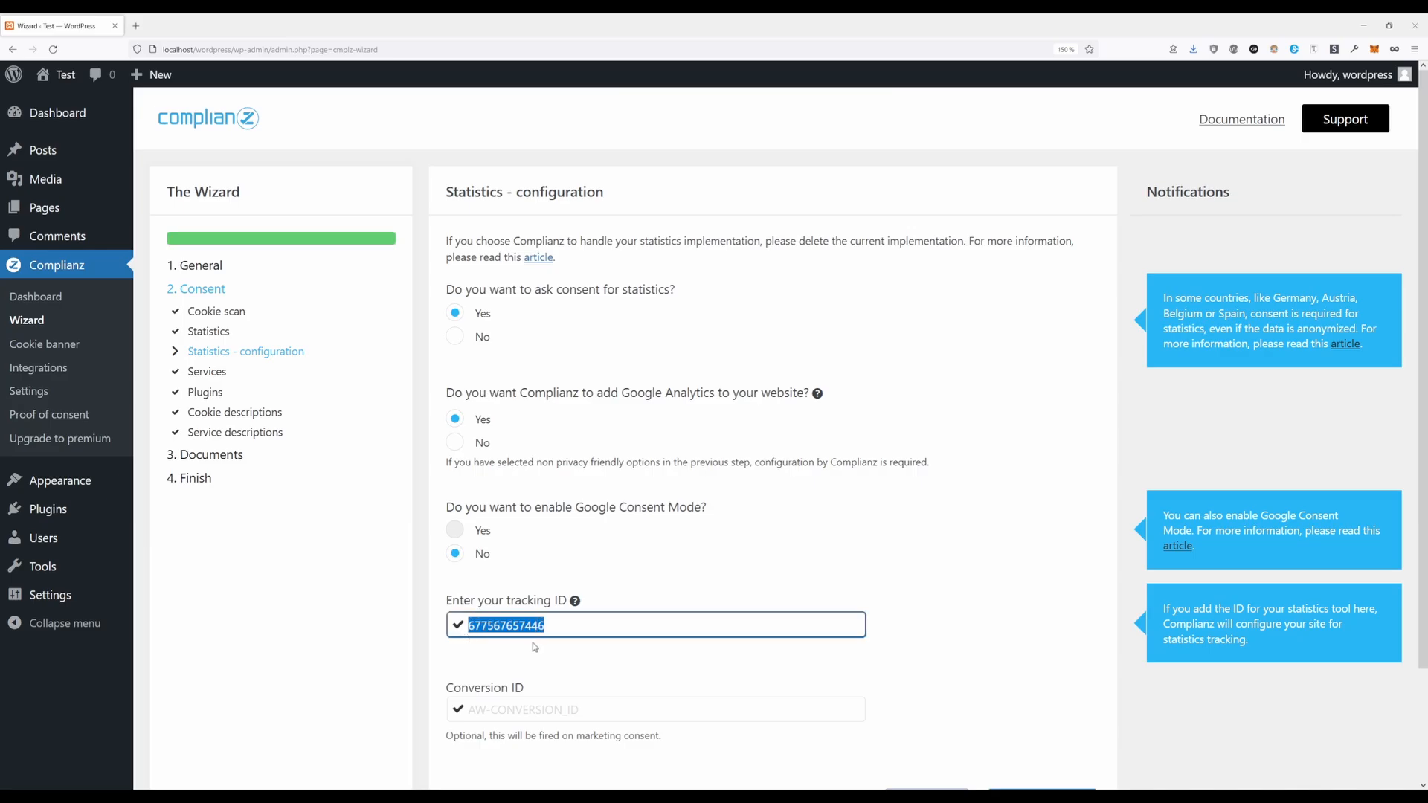
left_click(724, 688)
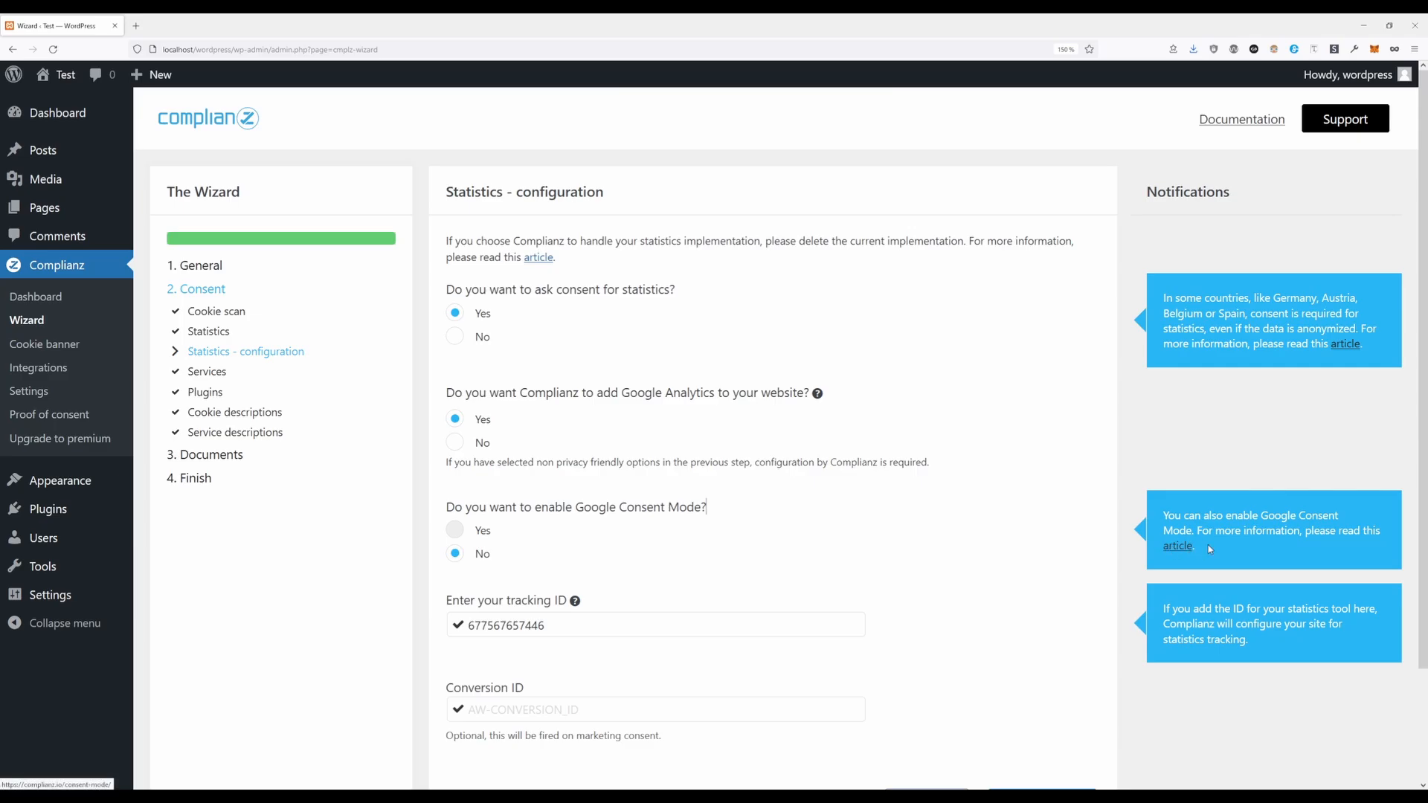
left_click_drag(1196, 548, 1136, 554)
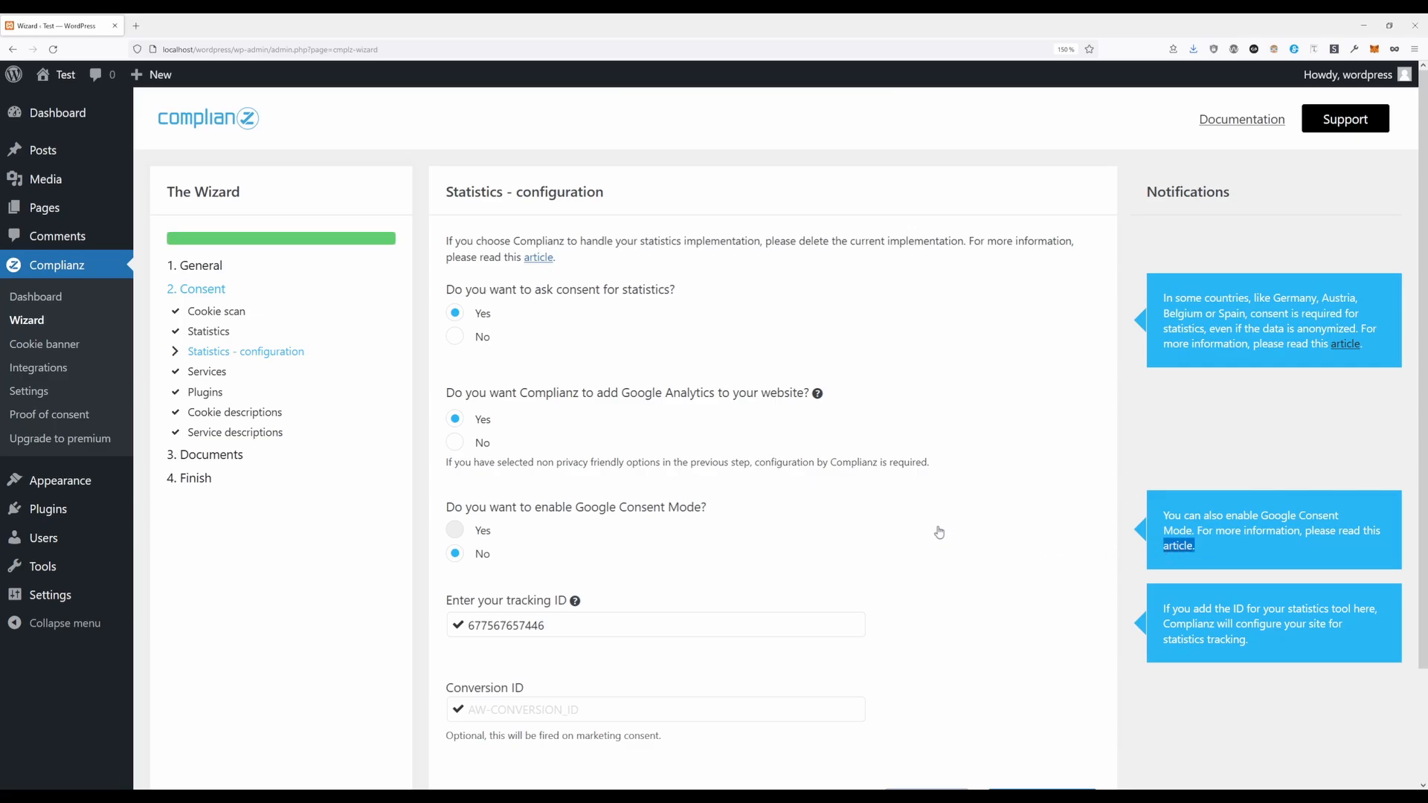
left_click(1167, 446)
scroll(1003, 583, "down", 2)
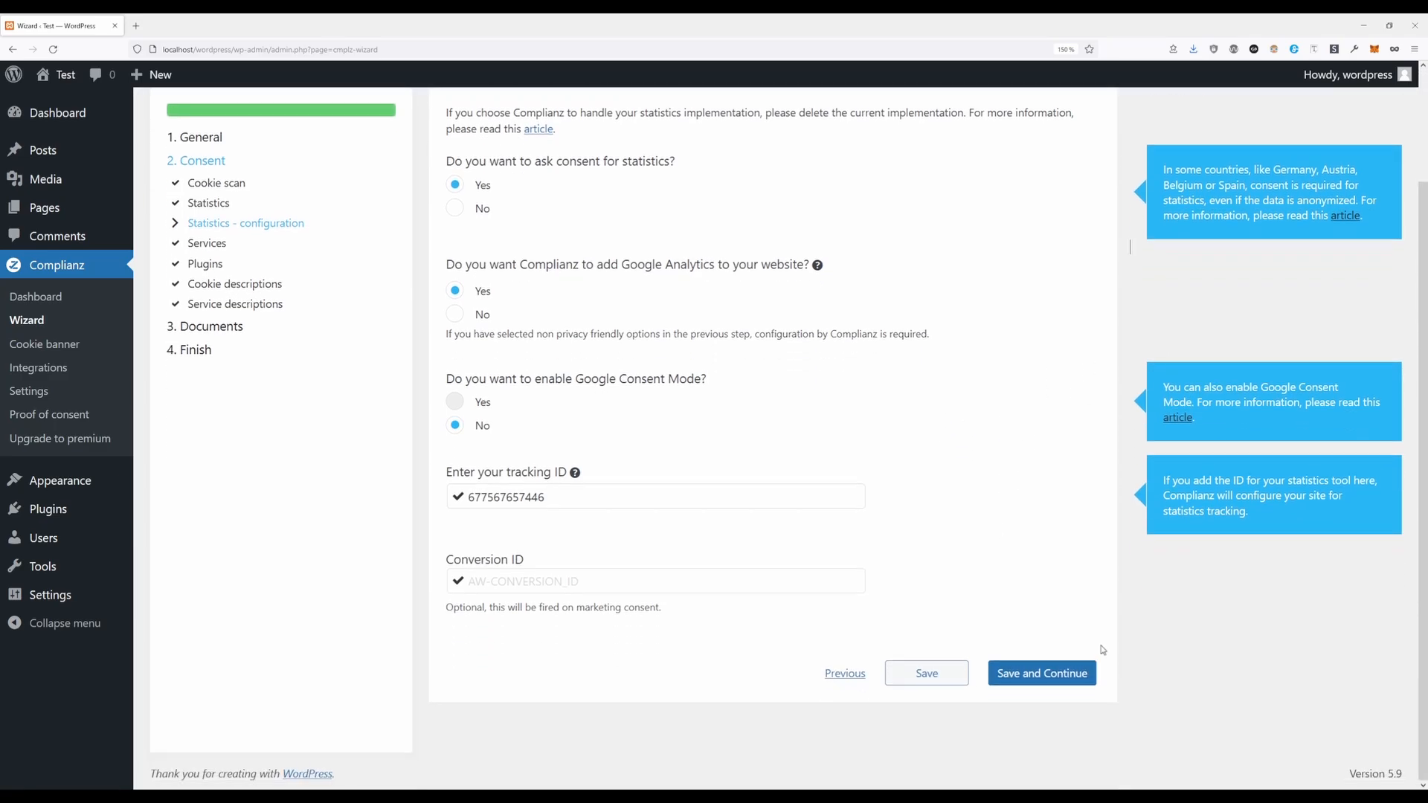
left_click(1040, 674)
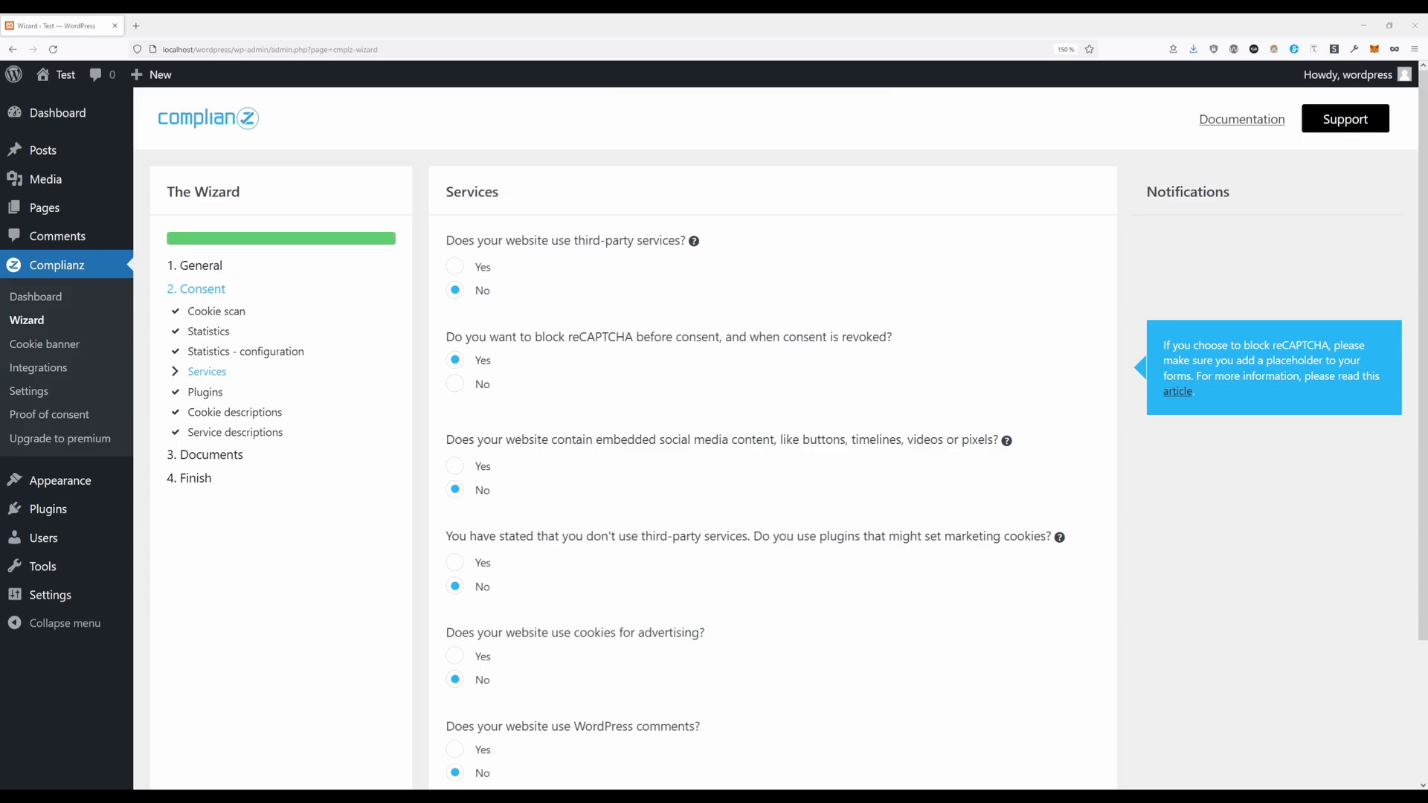
Step: Answer Yes to using third-party services with the preselected services kept, and save the Services and Plugins pages
left_click(455, 267)
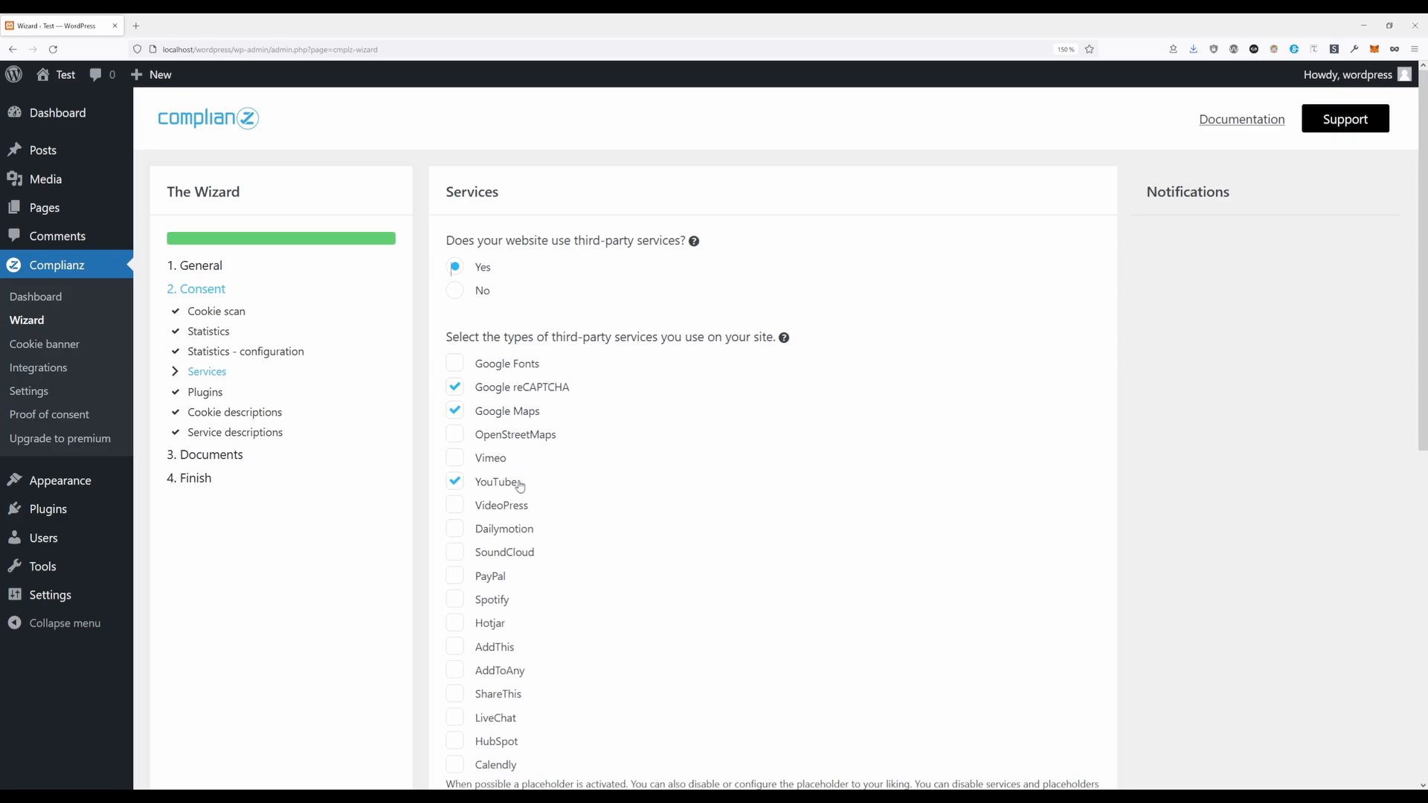
scroll(518, 488, "down", 3)
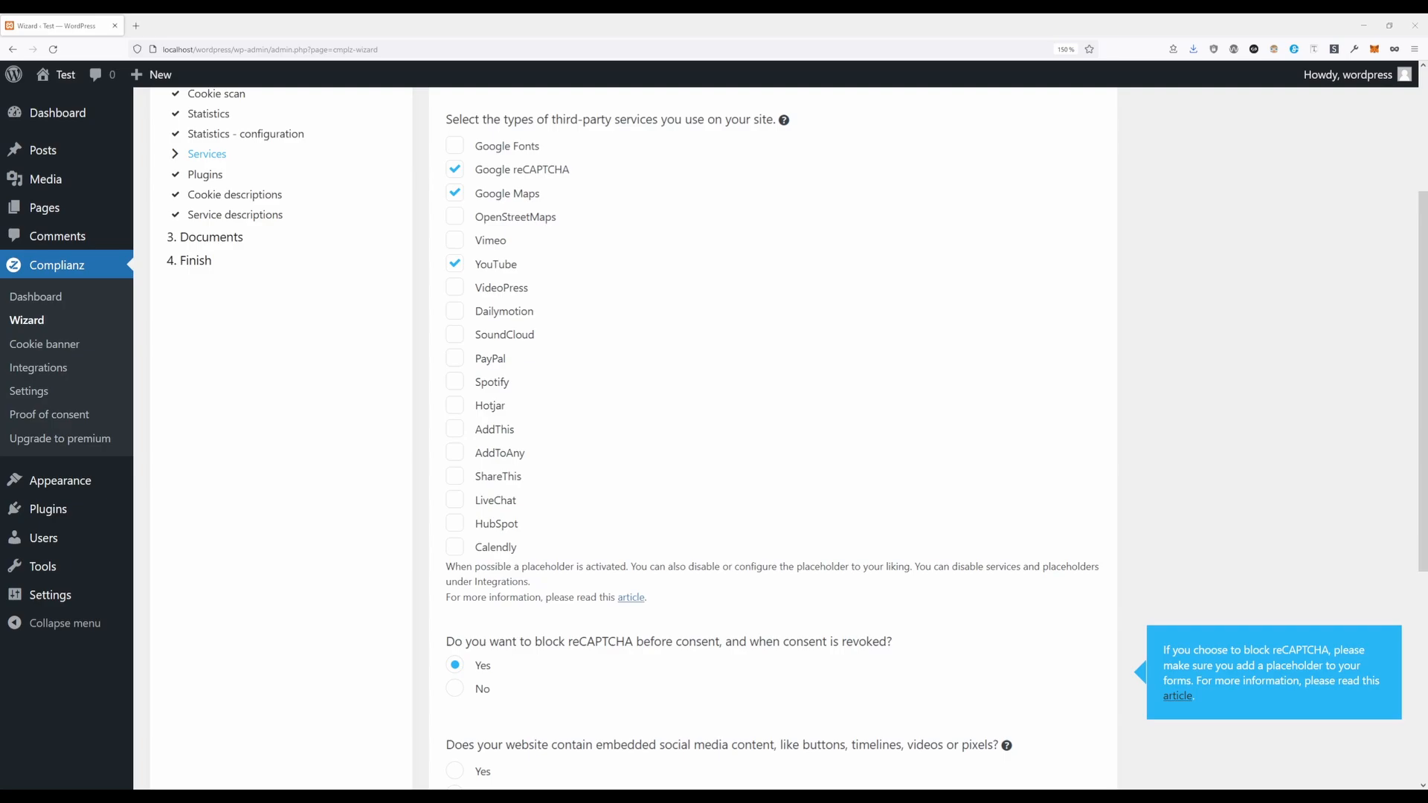
scroll(774, 439, "down", 4)
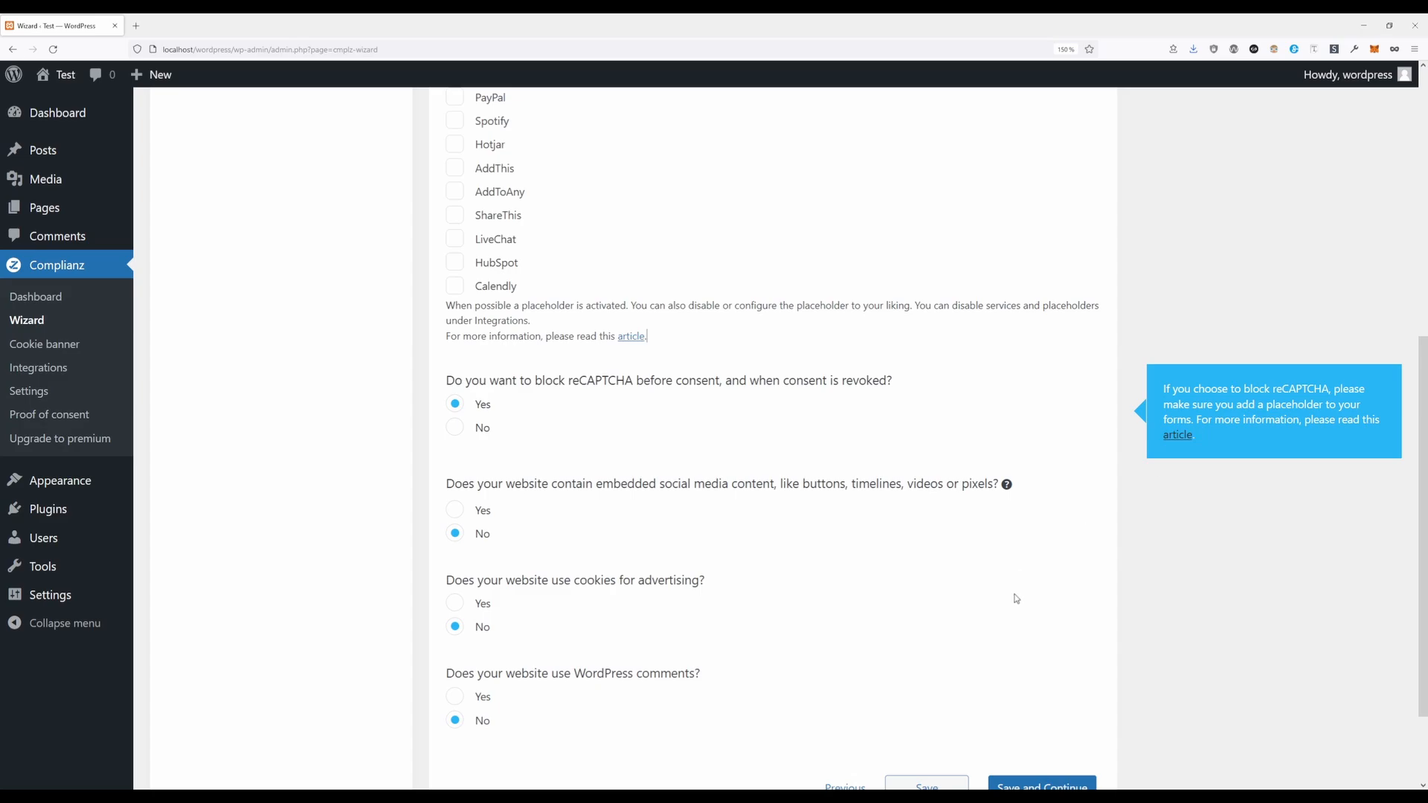
scroll(1016, 595, "down", 2)
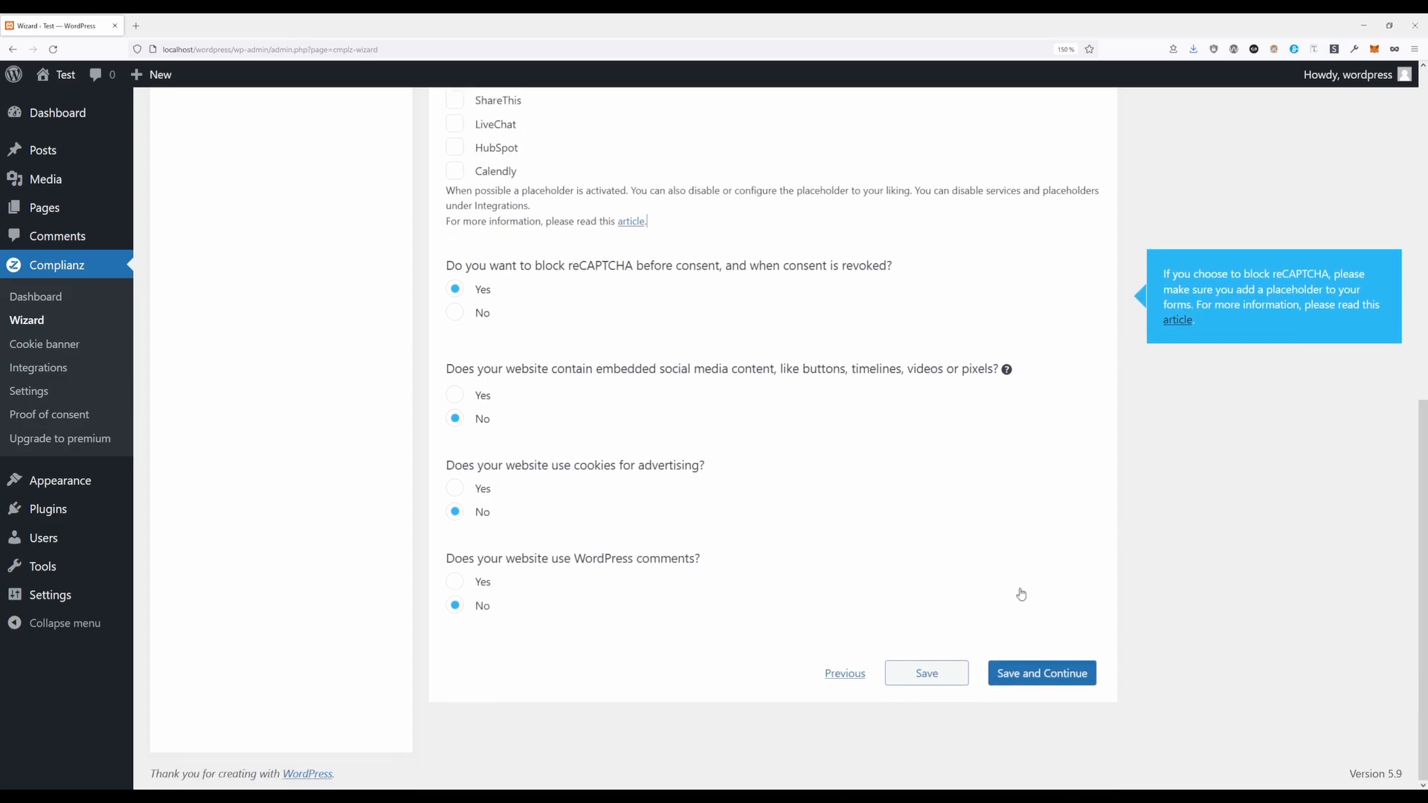
left_click(1064, 672)
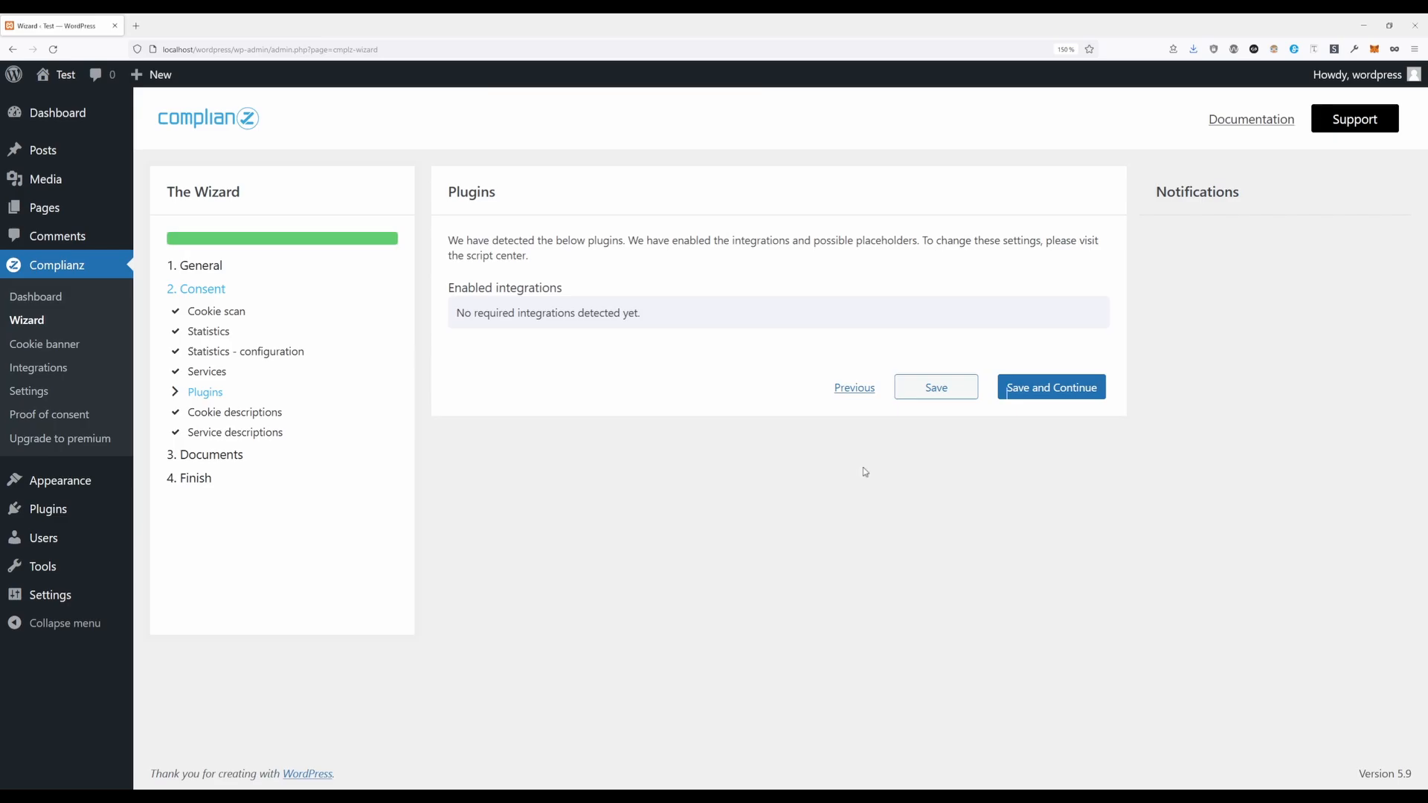
left_click(1052, 389)
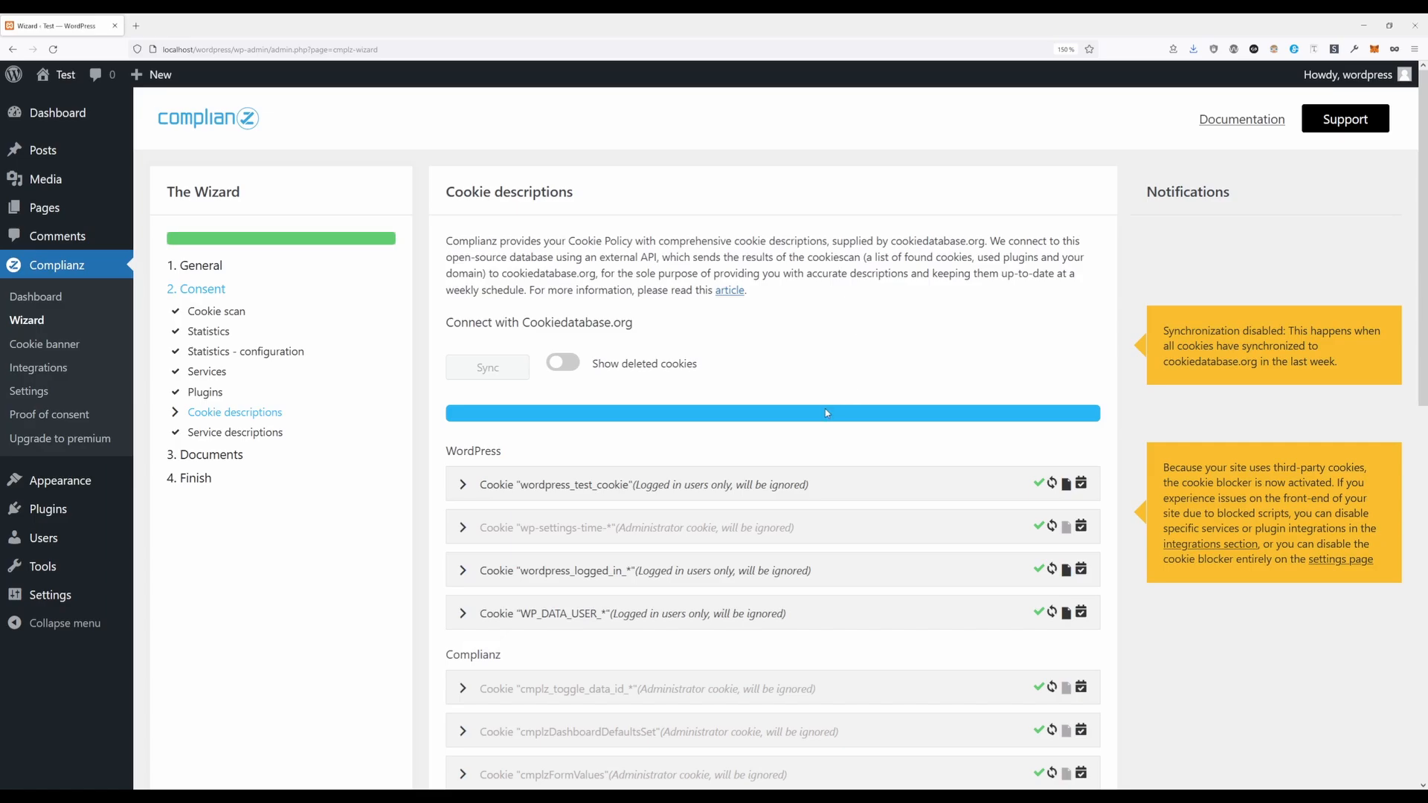
Step: Review the full list of cookie descriptions grouped by service, and save the Cookie descriptions page
scroll(774, 554, "down", 7)
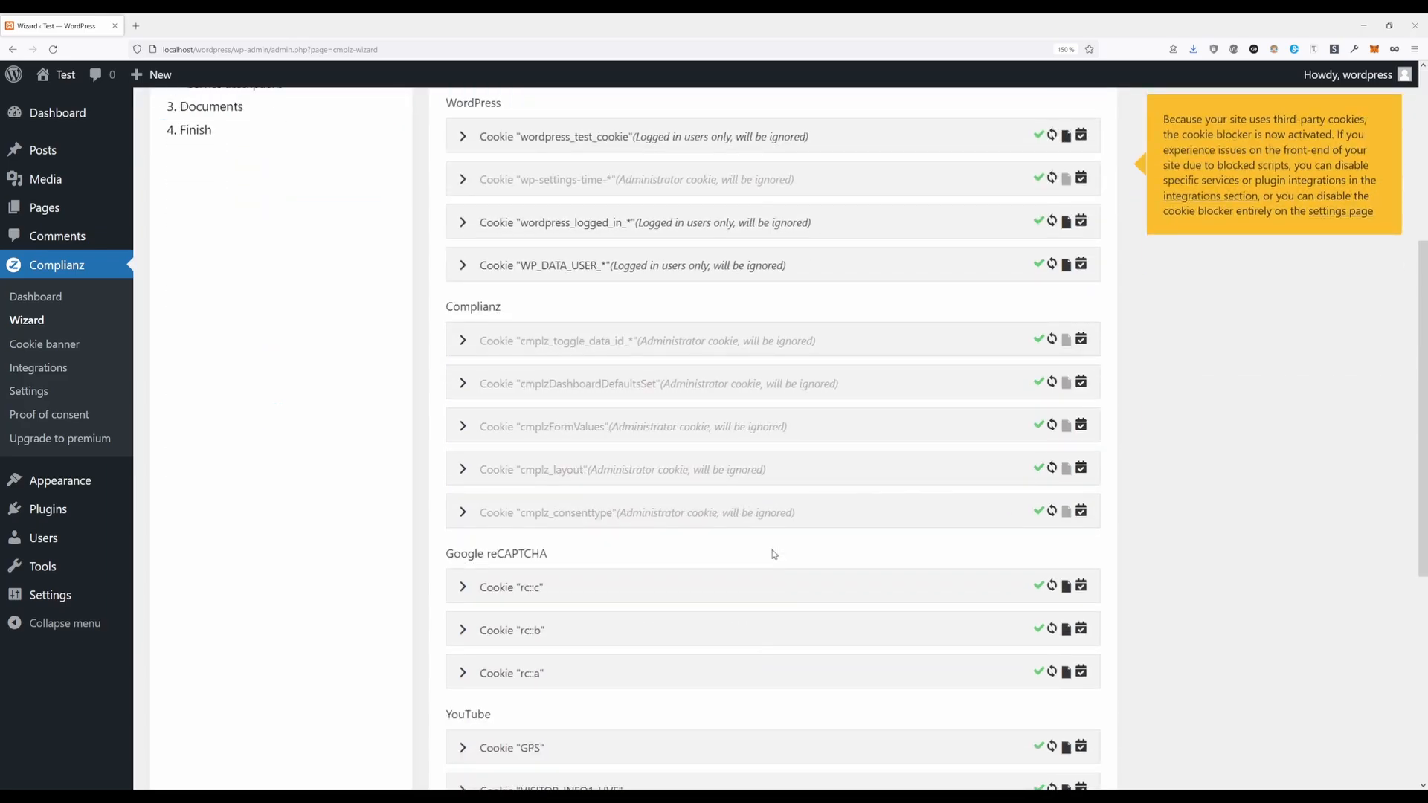
scroll(766, 561, "down", 3)
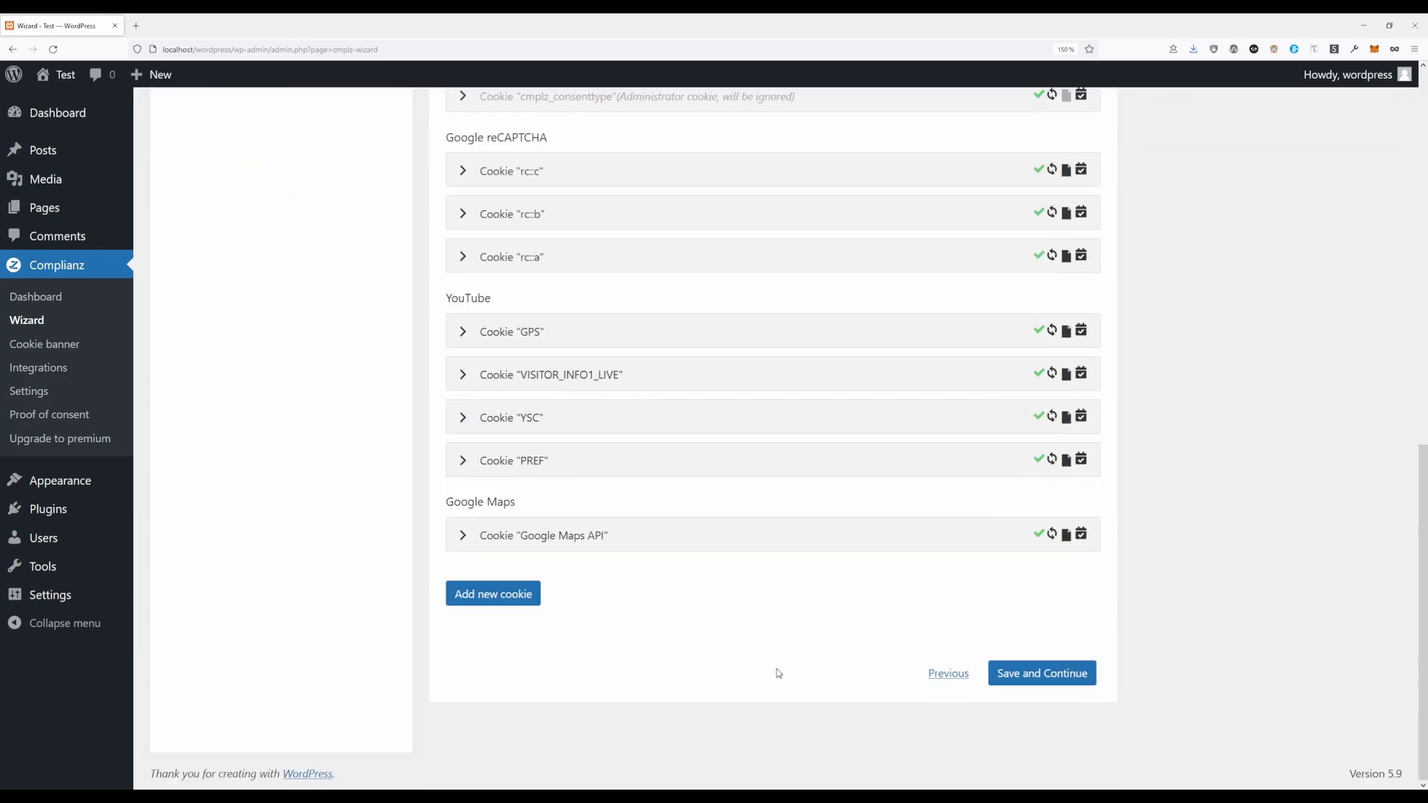
scroll(778, 673, "up", 3)
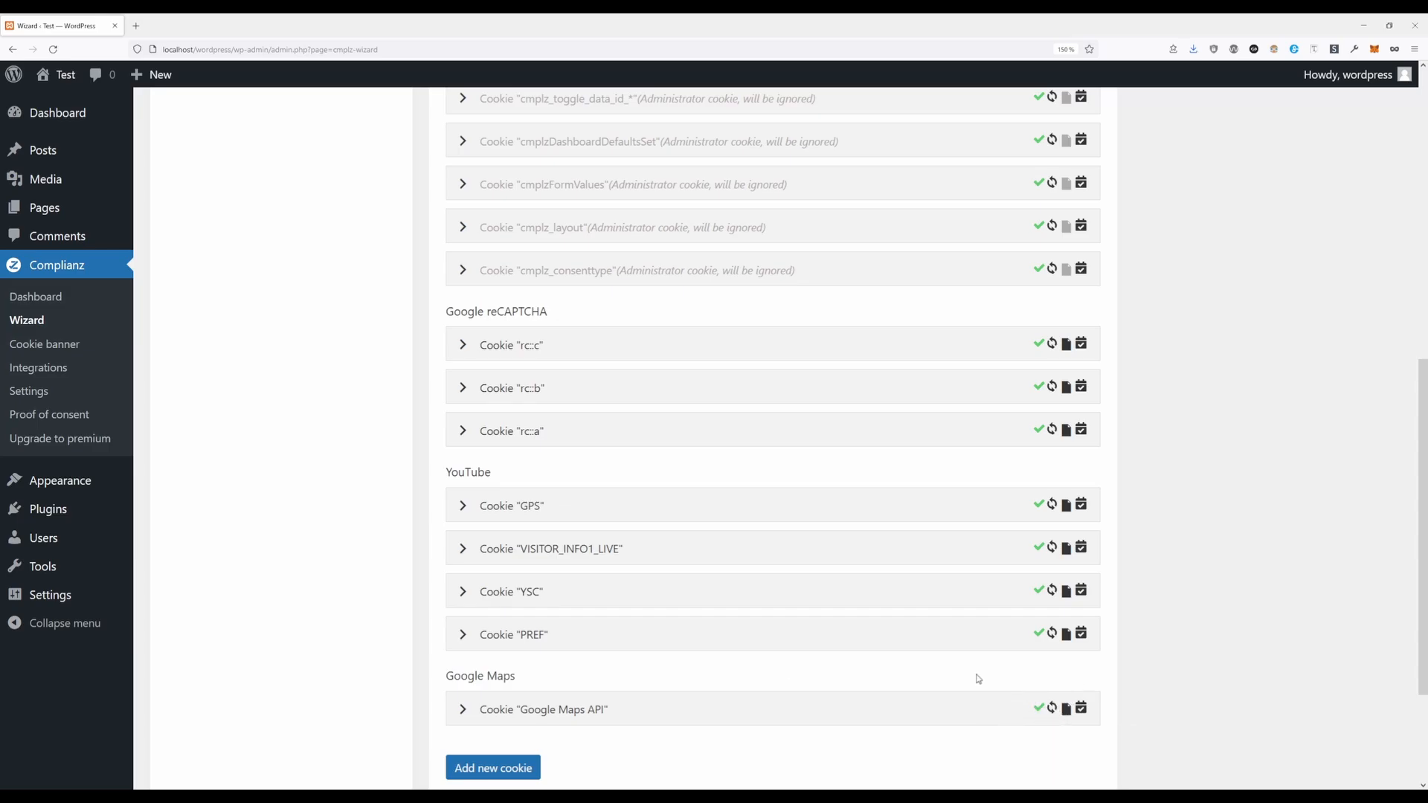
scroll(975, 681, "up", 5)
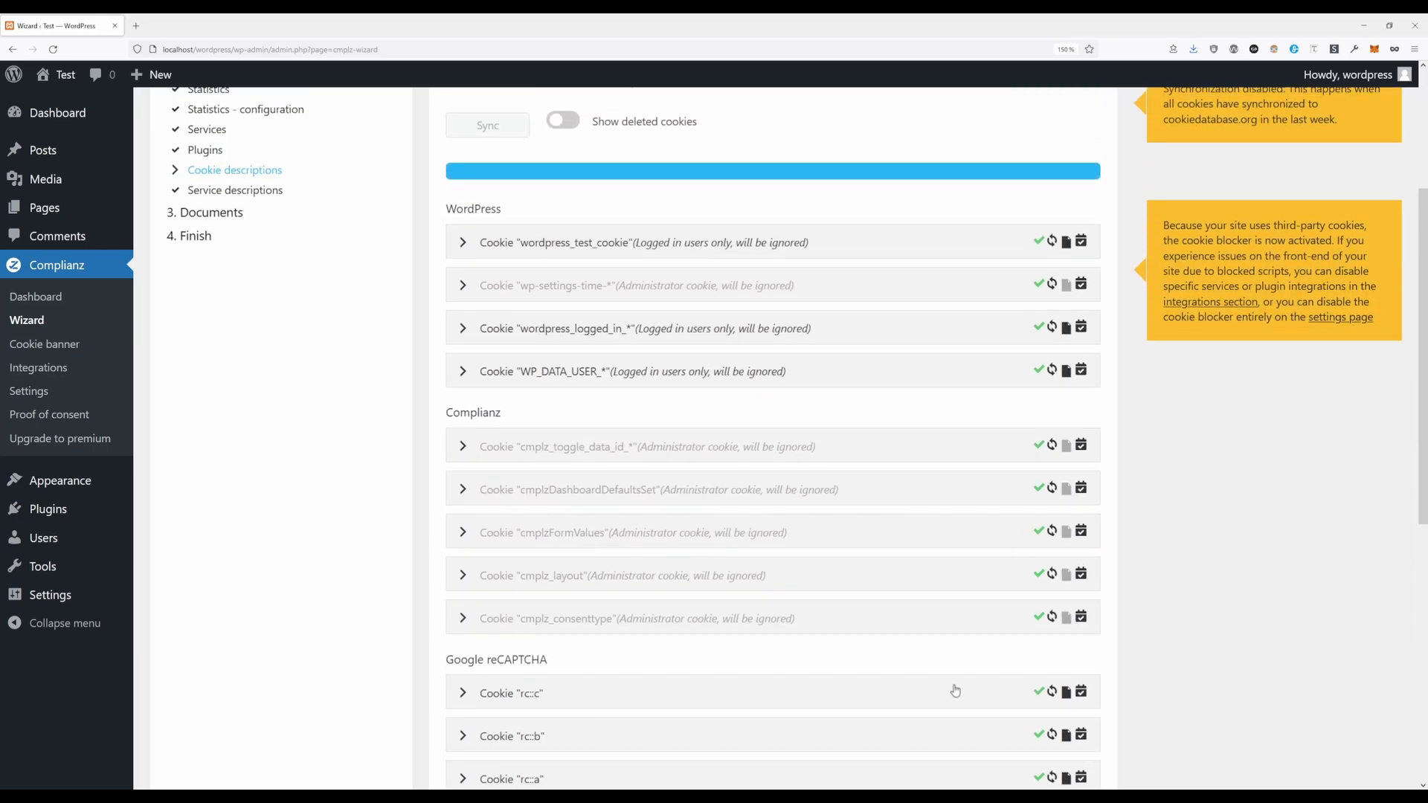
scroll(956, 692, "up", 4)
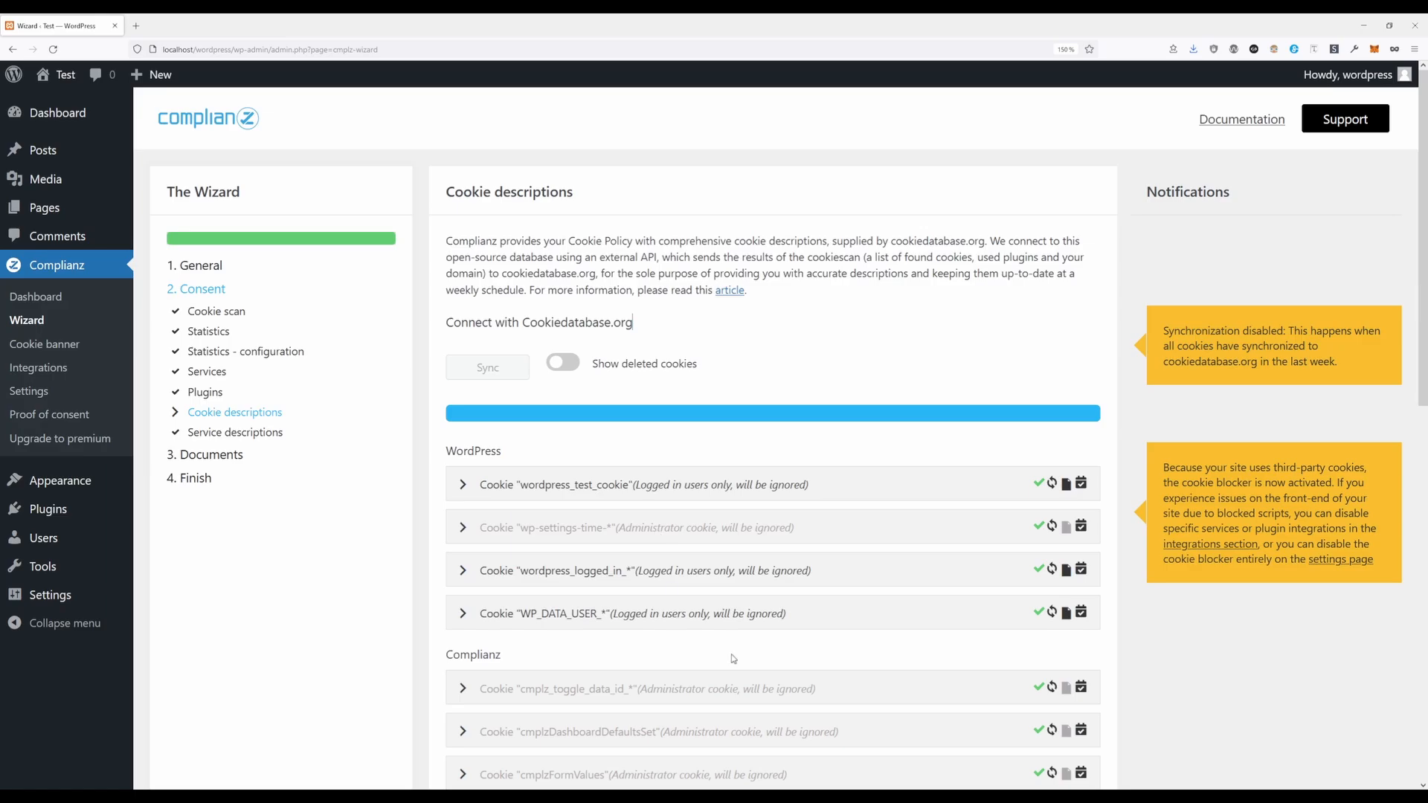
scroll(729, 662, "down", 5)
scroll(728, 662, "down", 6)
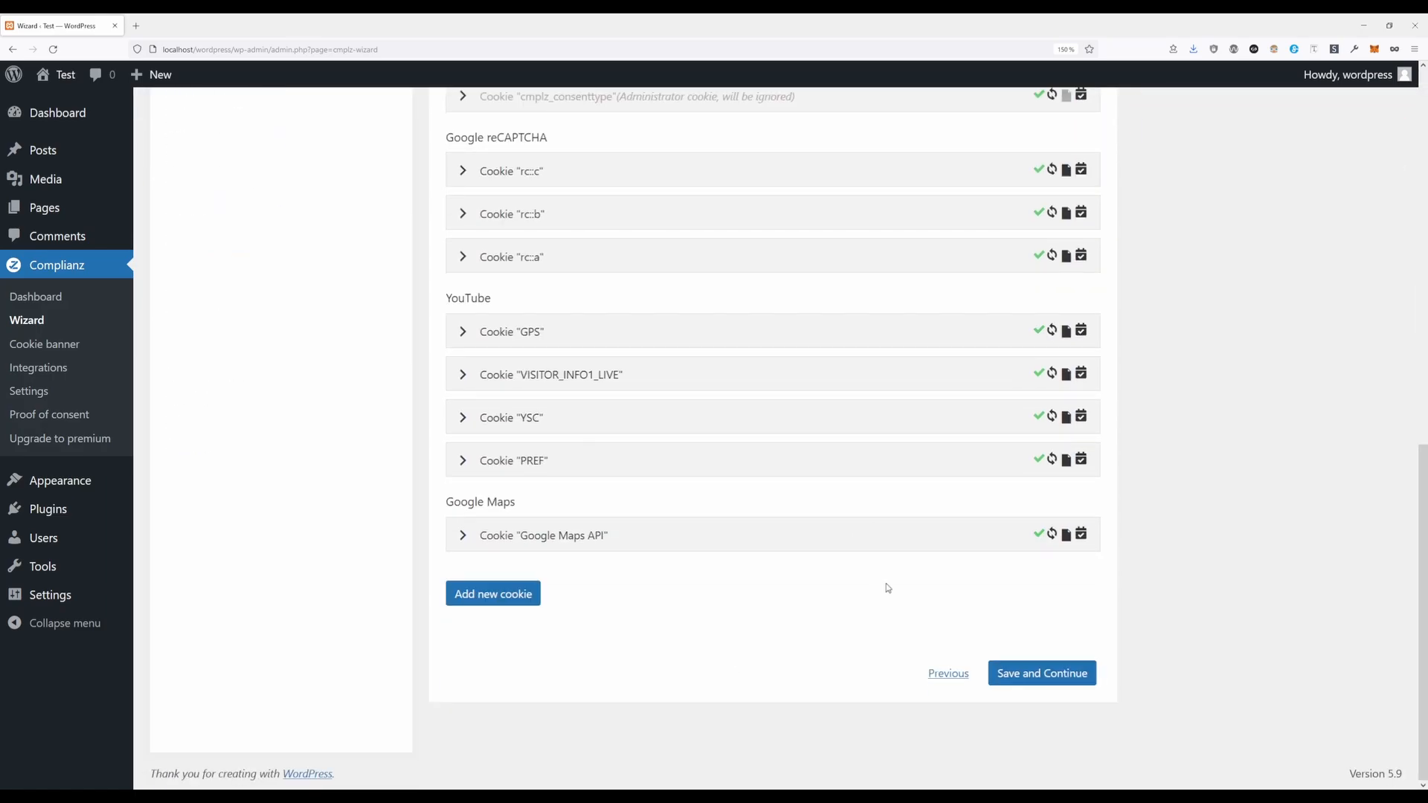
left_click(1074, 678)
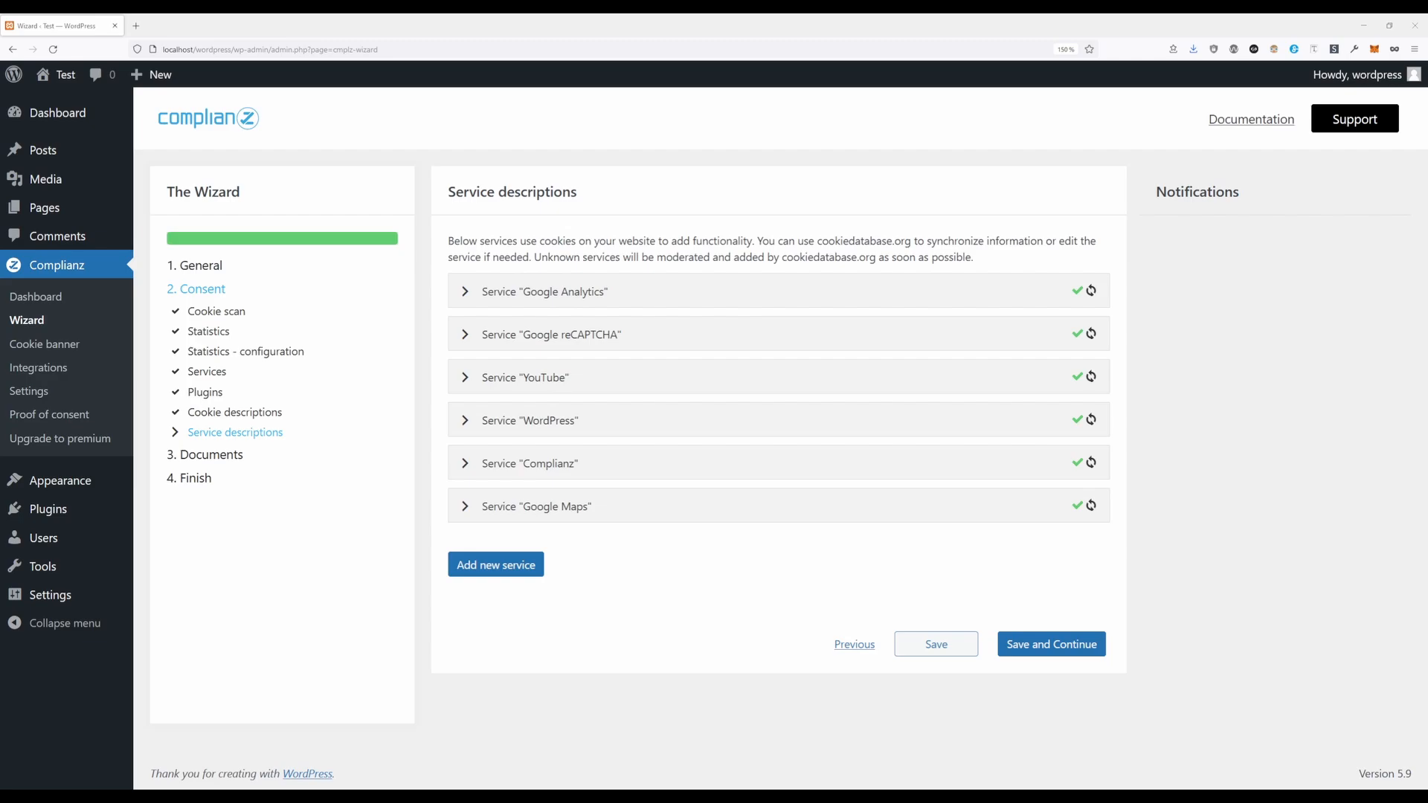
Step: Save the Service descriptions page, then update the Cookie Policy (EU) page and save the Create documents page
left_click(1070, 653)
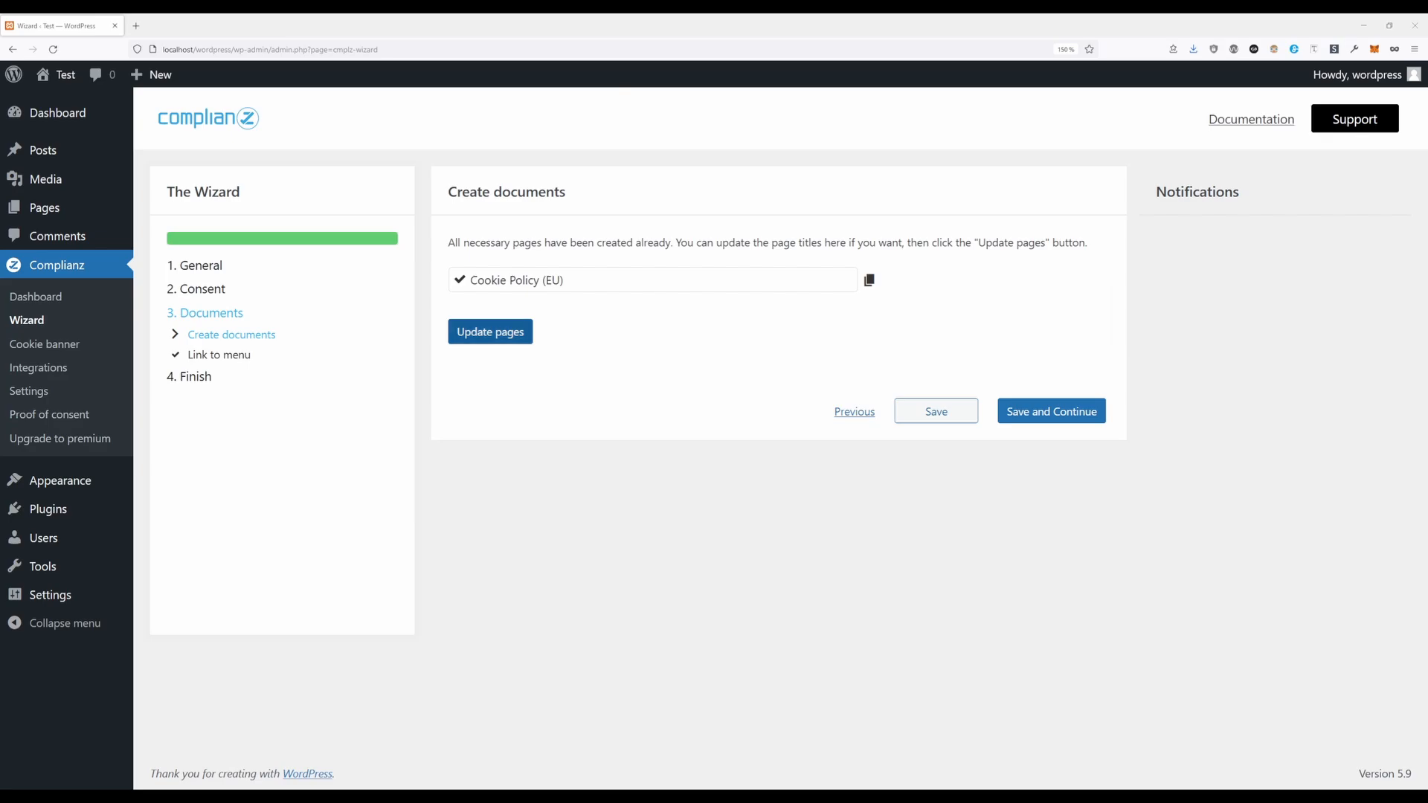
left_click(491, 336)
mouse_move(56, 213)
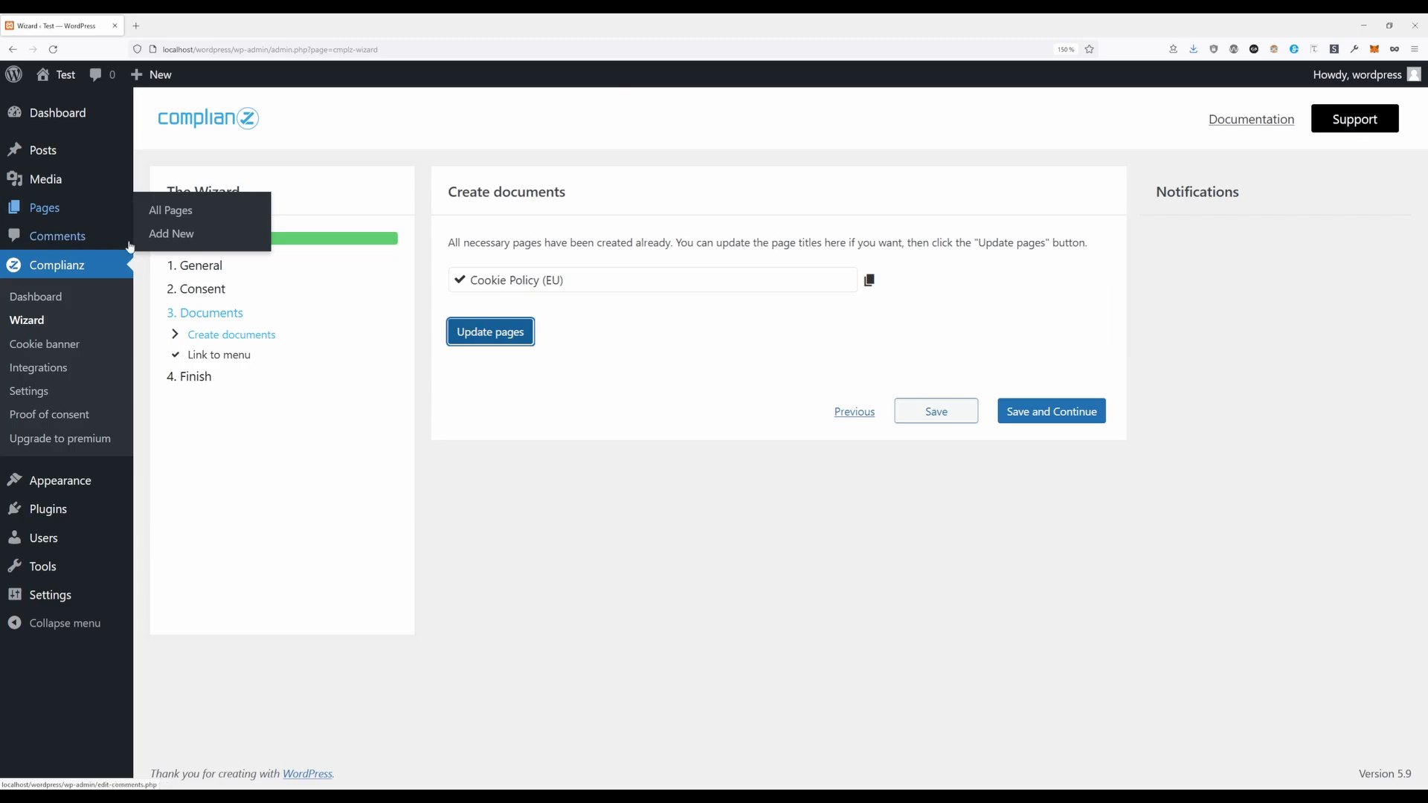
left_click(1023, 415)
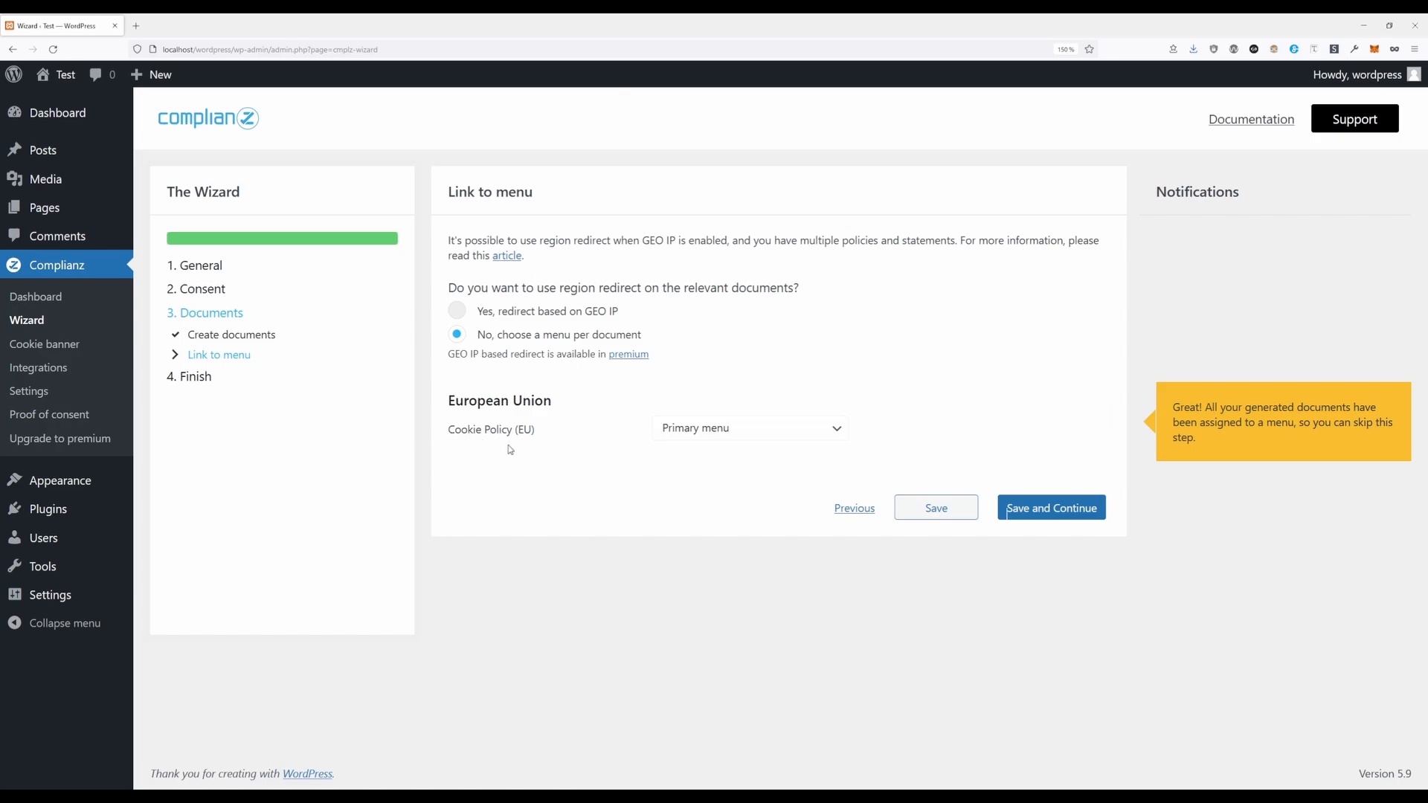
Step: Keep Cookie Policy (EU) assigned to the Primary menu without region redirect, and finish the wizard to reach the cookie banner settings
left_click(839, 433)
left_click(1073, 519)
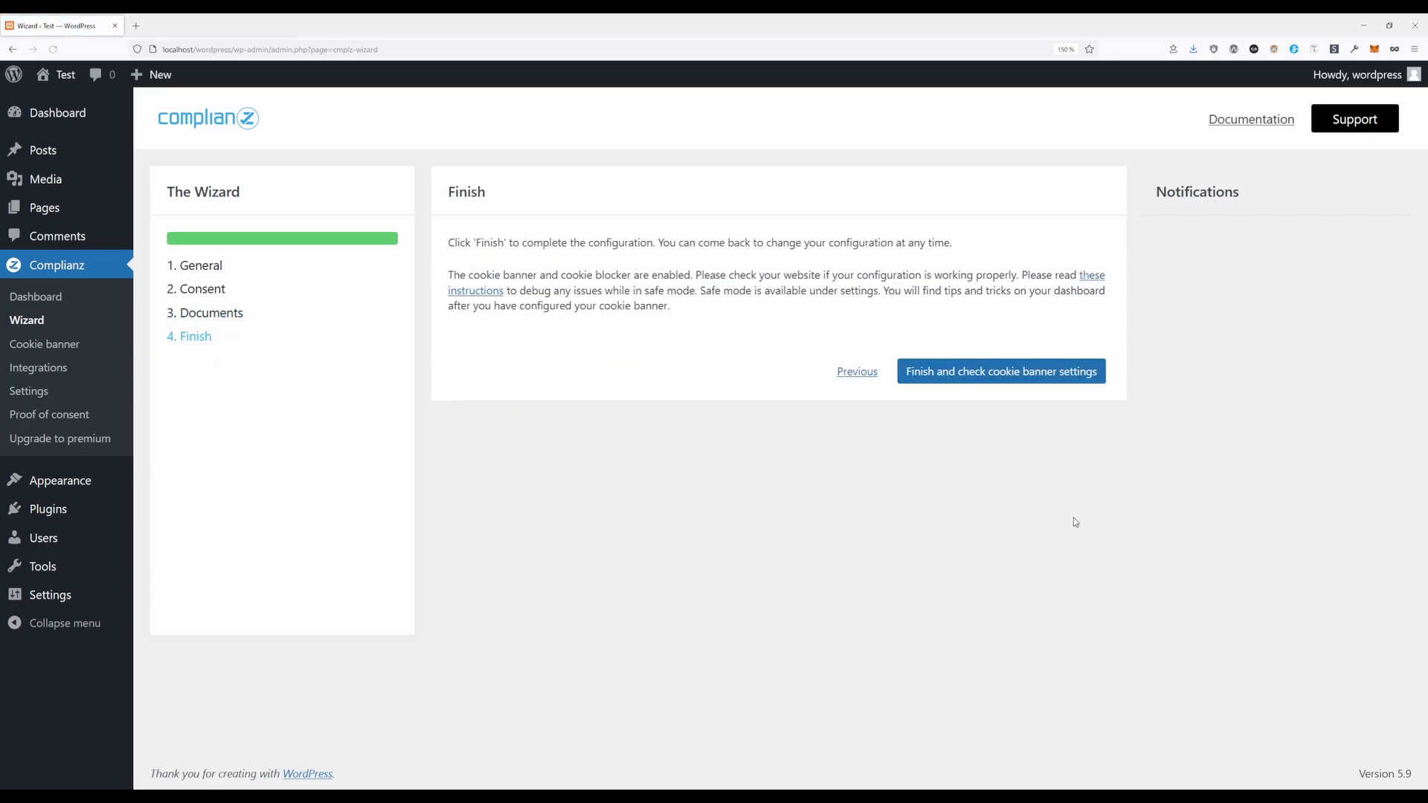
left_click(1060, 379)
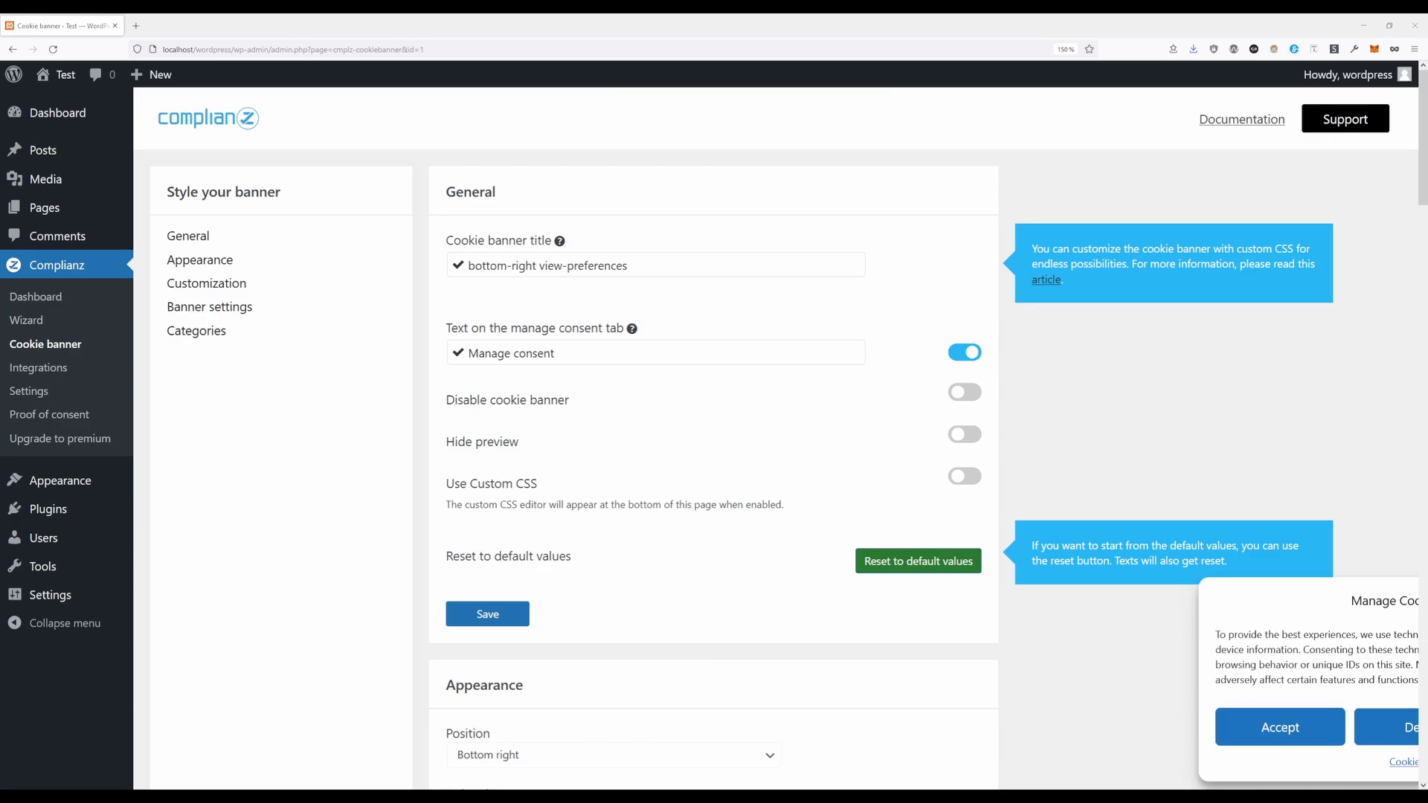
Step: Review the cookie banner settings from General and Appearance through Customization and Banner settings to Categories
scroll(844, 662, "down", 1)
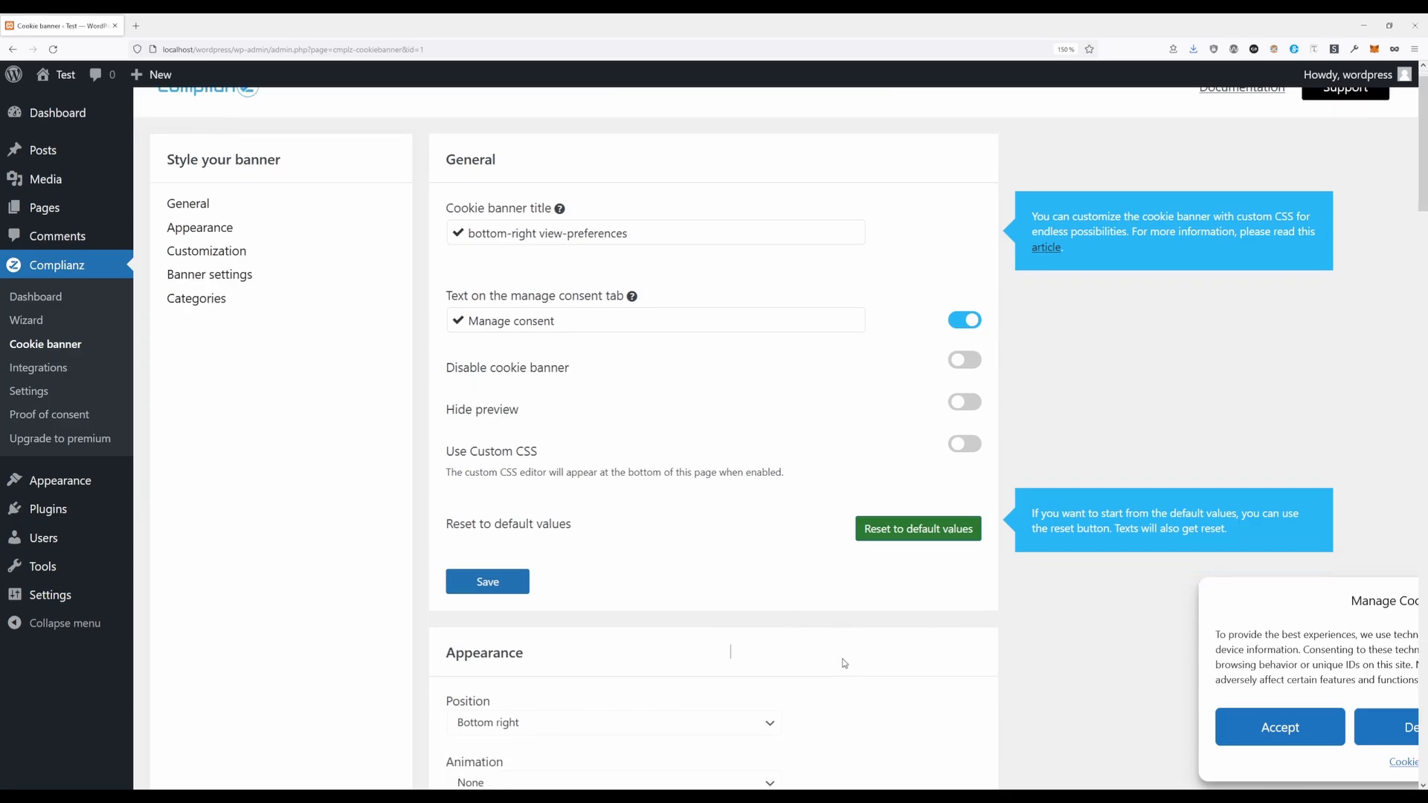
scroll(844, 662, "down", 10)
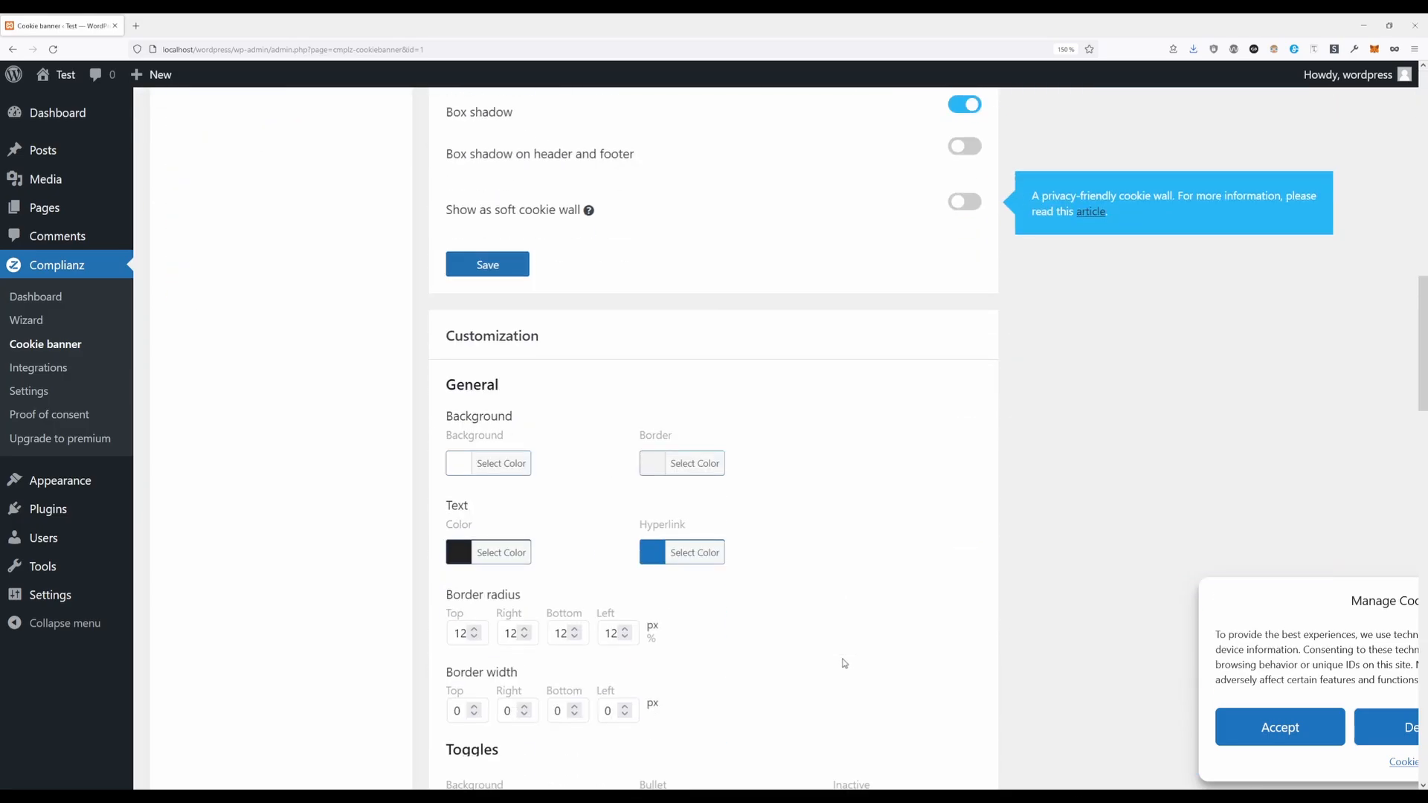
scroll(844, 662, "down", 6)
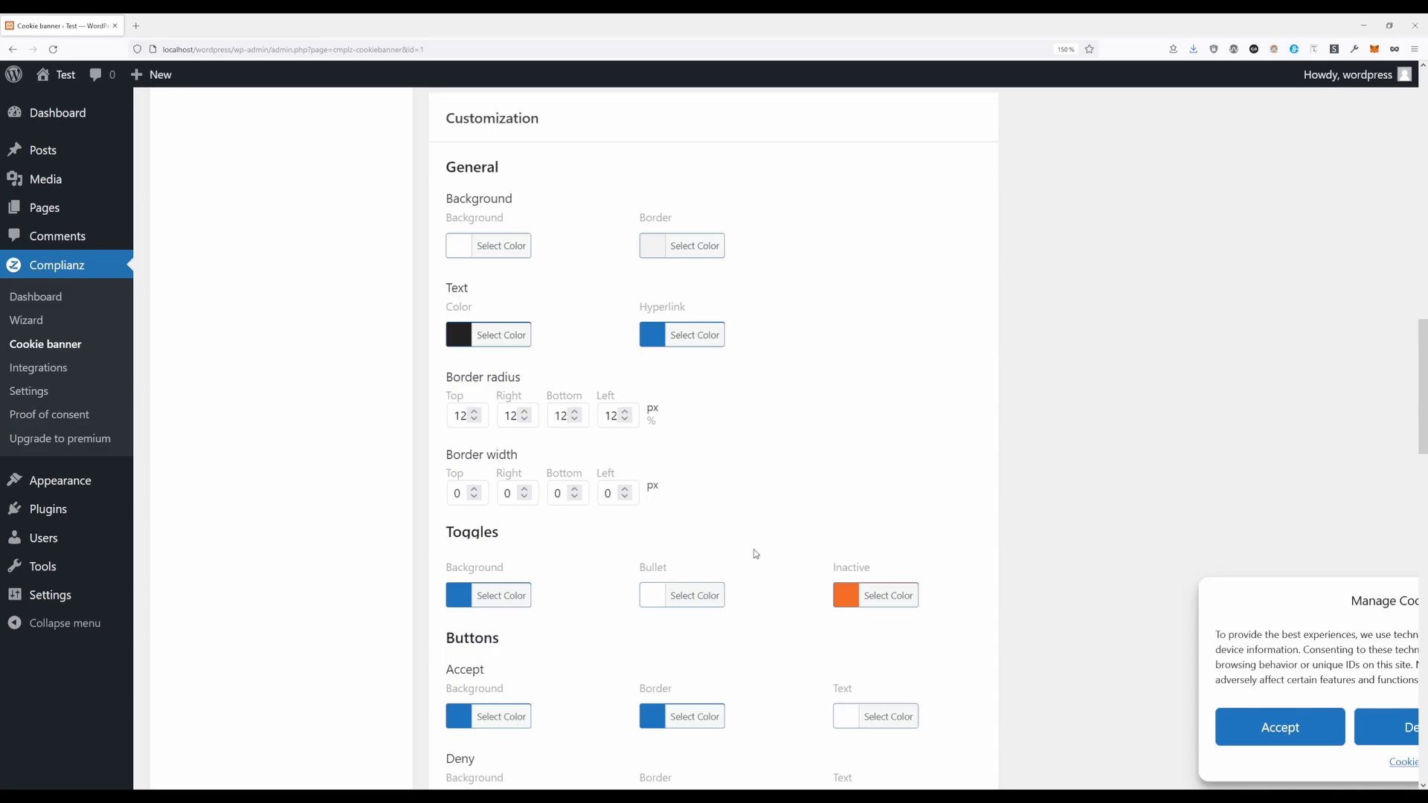
scroll(755, 554, "down", 20)
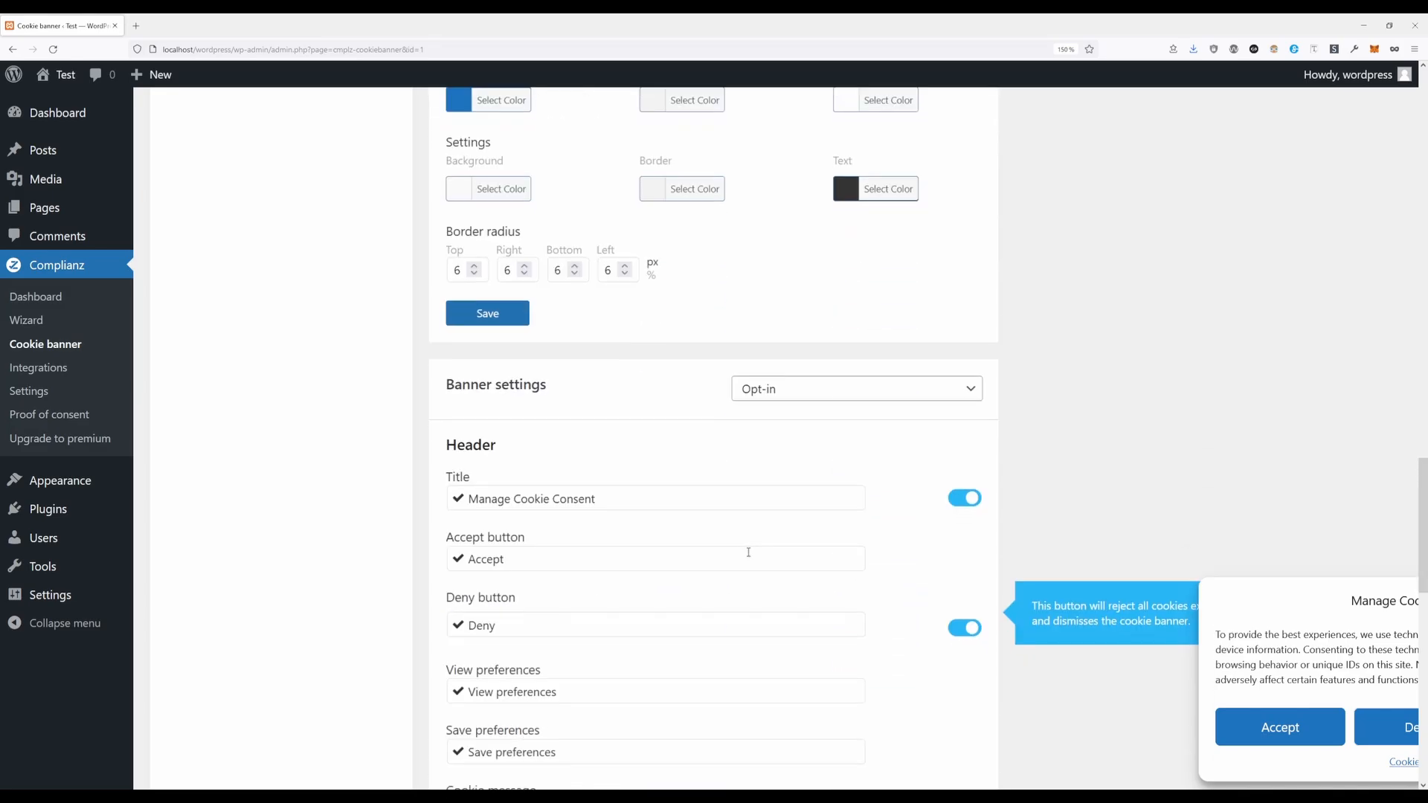
scroll(748, 552, "down", 12)
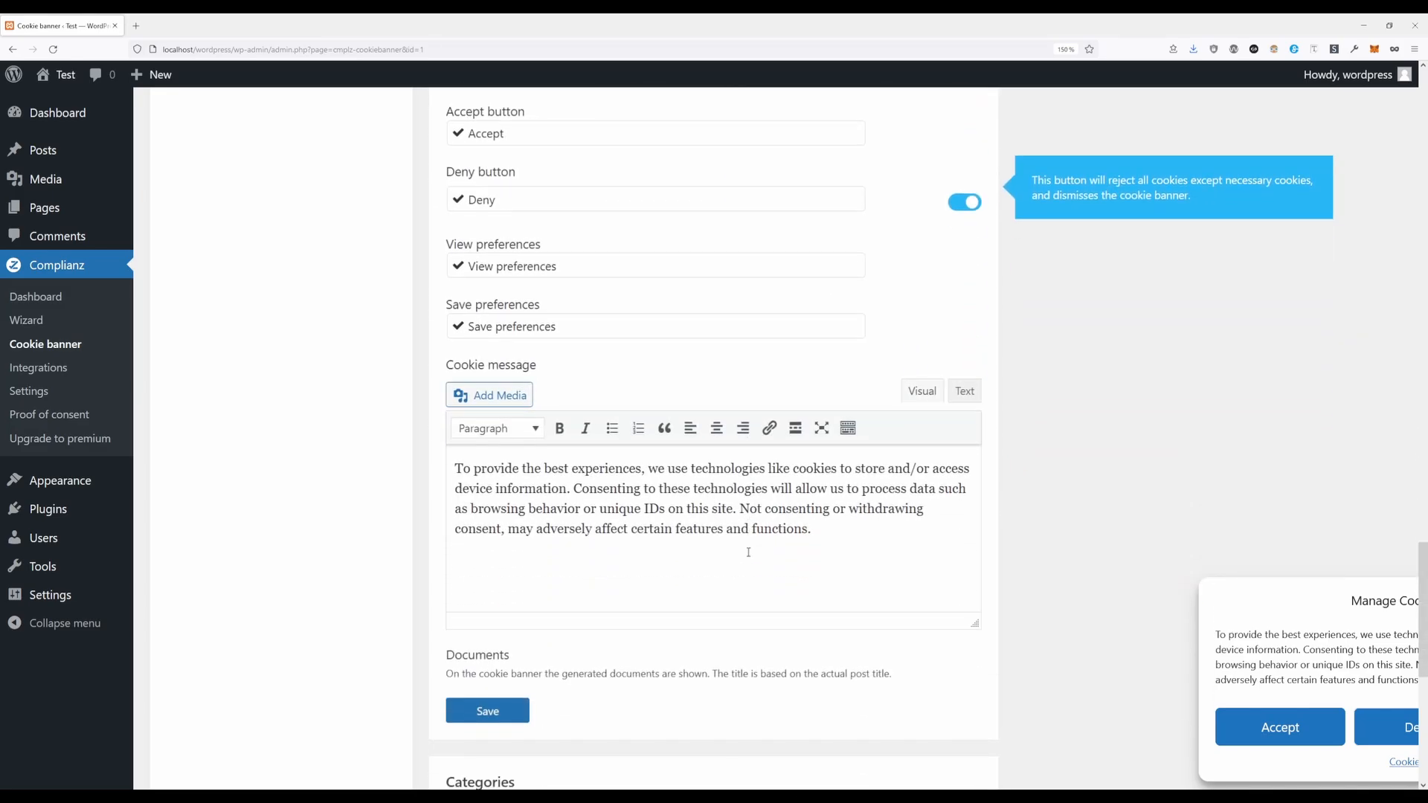
scroll(749, 552, "down", 12)
scroll(749, 560, "down", 3)
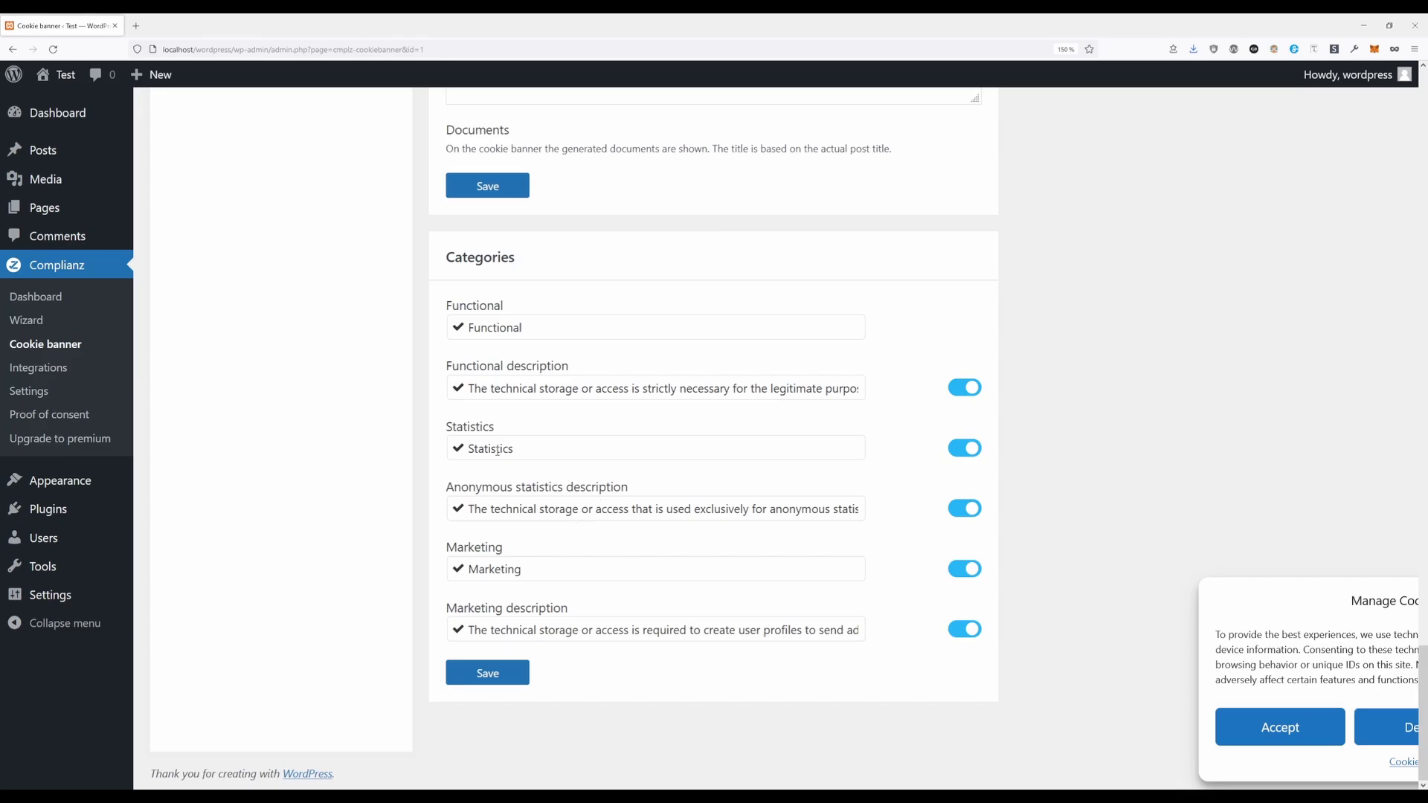
Step: Open the Cookie Policy (EU) page in the block editor and review its generated text through to the contact details
left_click(34, 200)
left_click(237, 392)
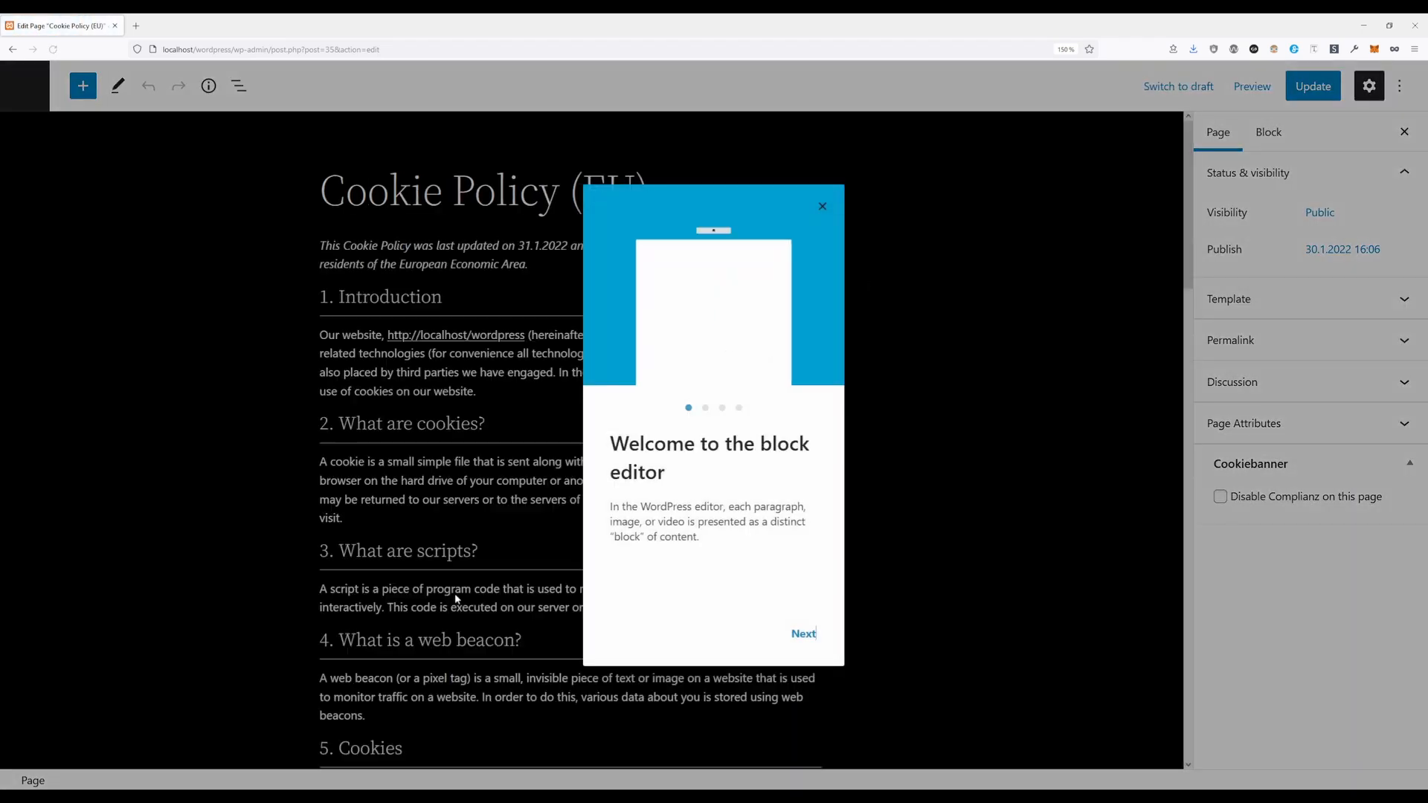
left_click(818, 206)
left_click(778, 563)
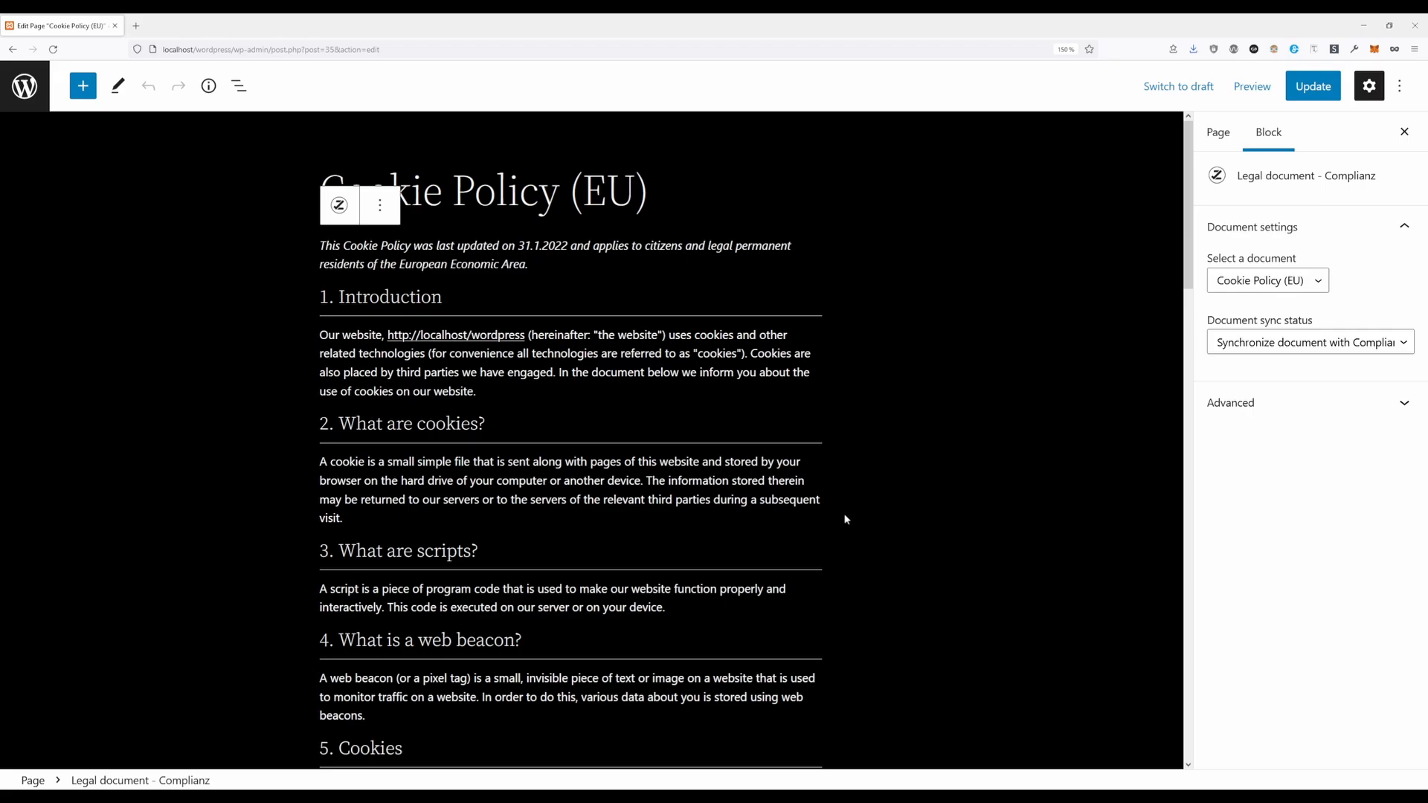
scroll(913, 512, "down", 8)
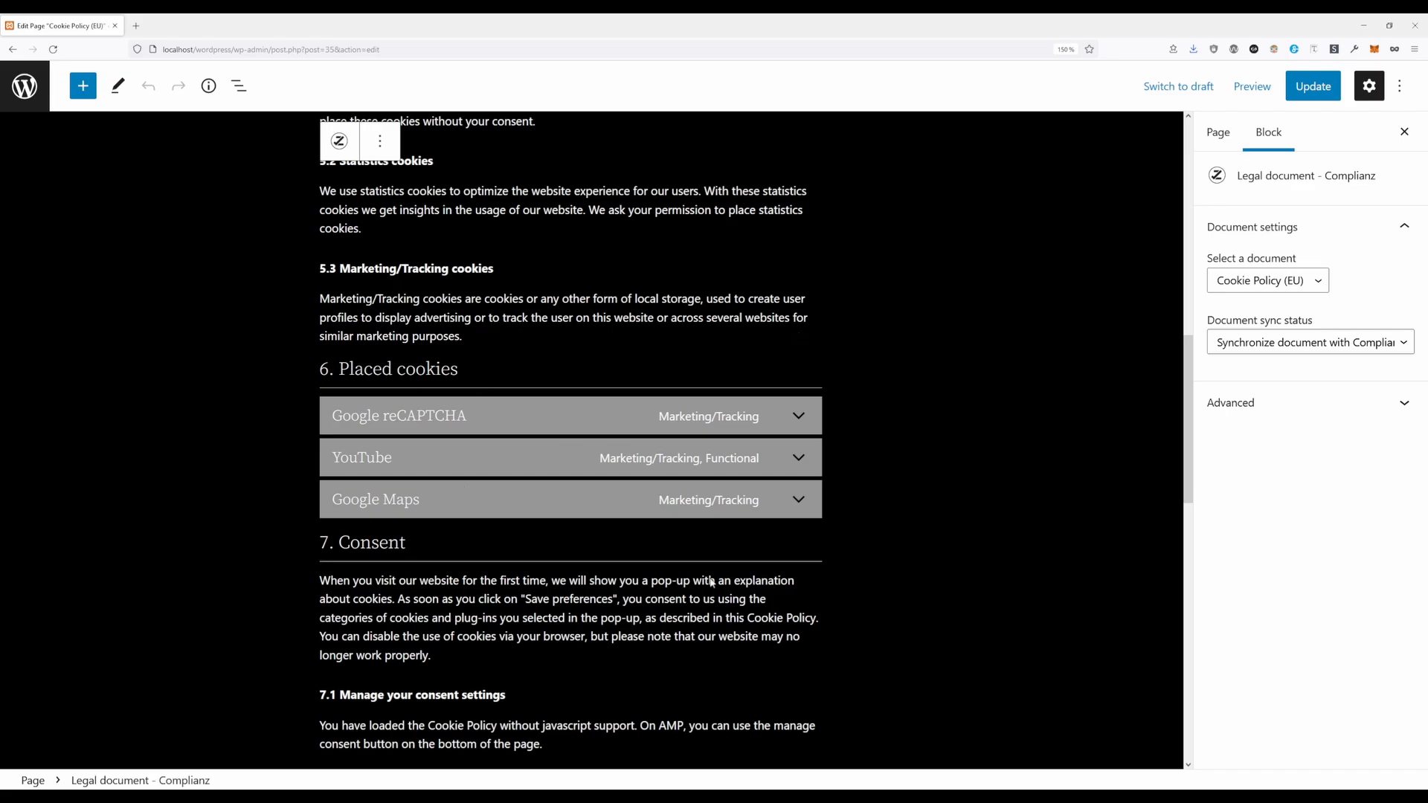
scroll(511, 577, "down", 5)
scroll(508, 599, "down", 5)
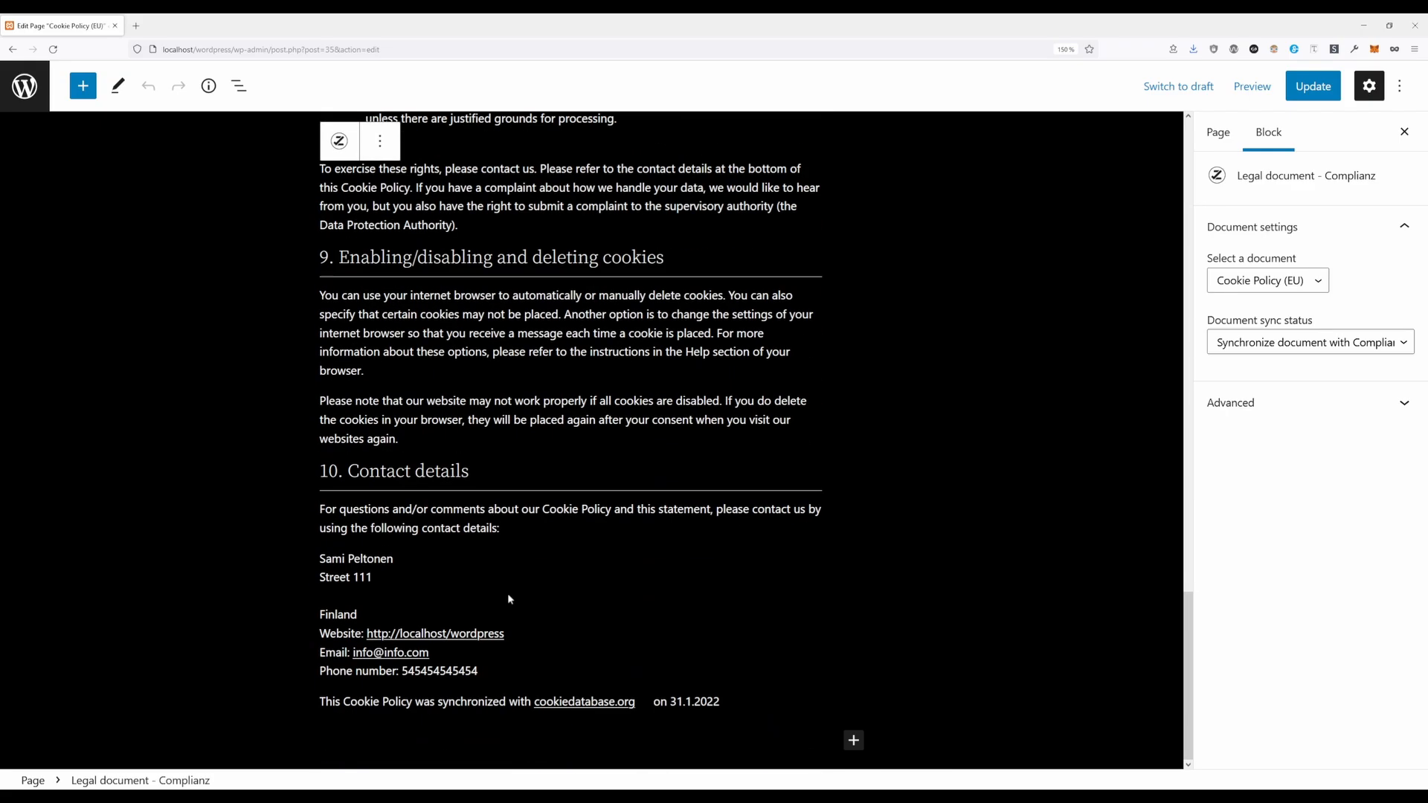